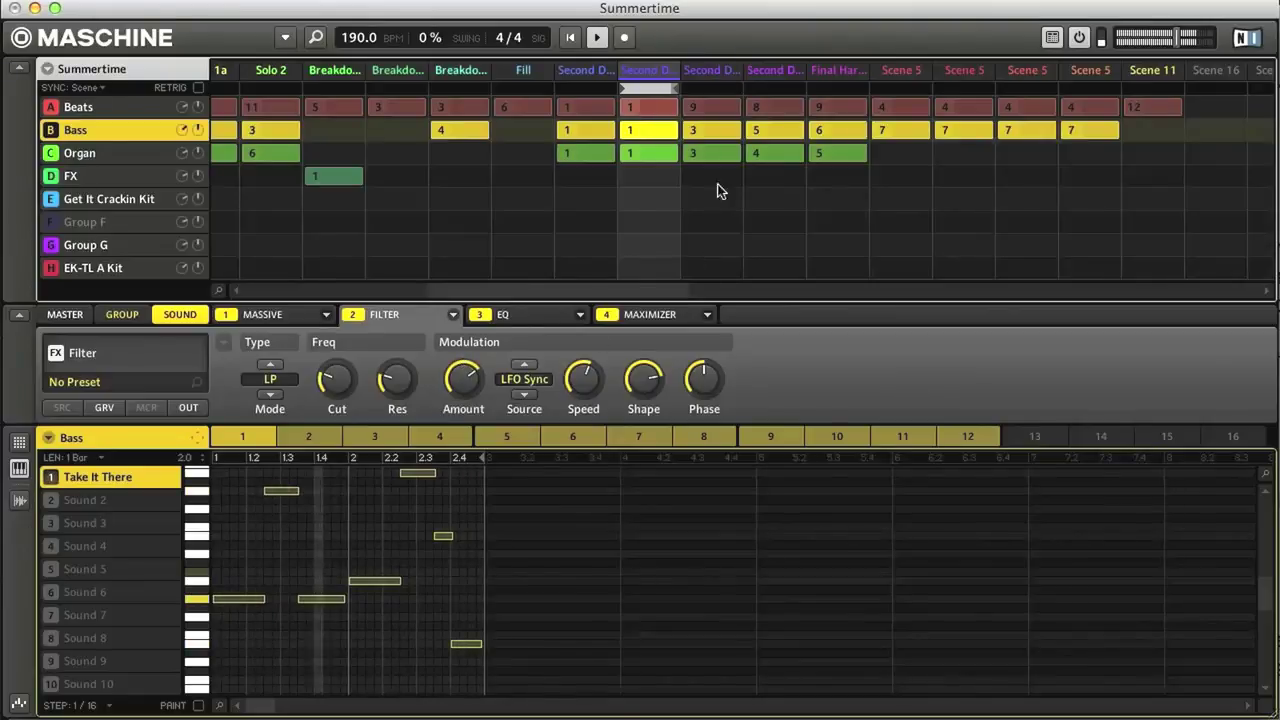
Step: Open the Maschine plug-in in Ableton, select the Main Drums group and zoom out the arranger
{"action": "left_click", "coordinate": [717, 86]}
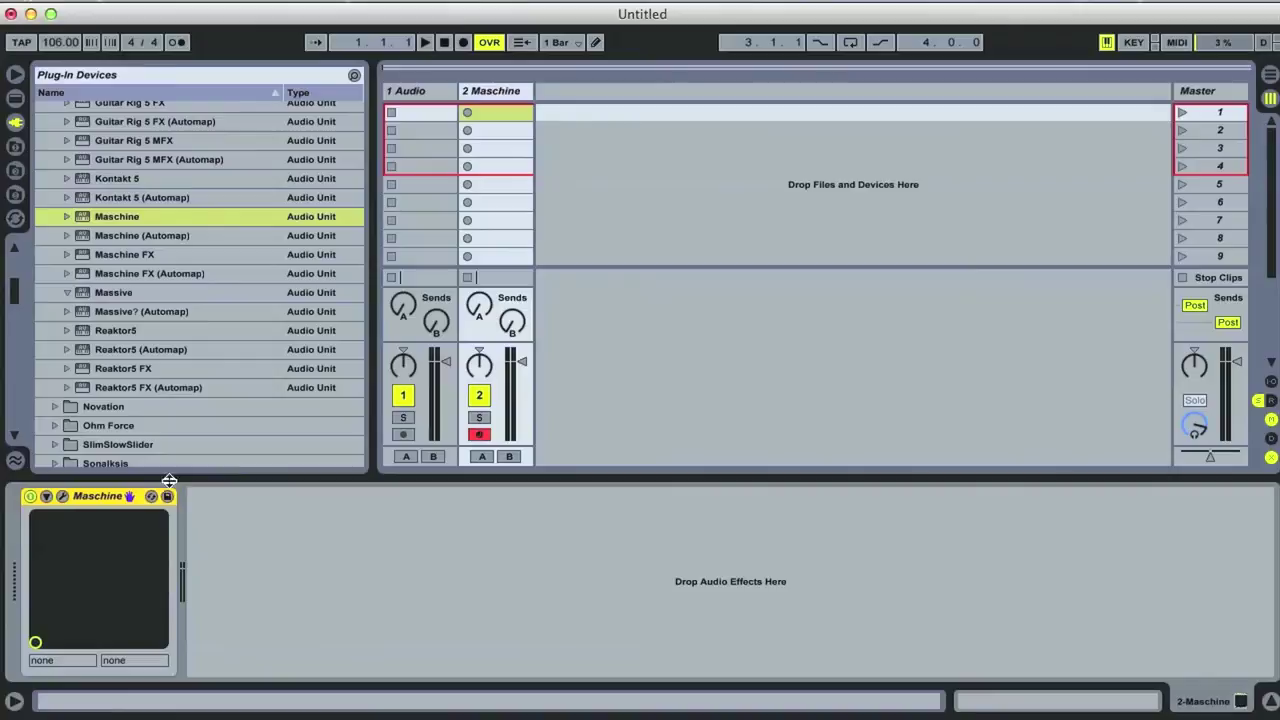
{"action": "left_click", "coordinate": [61, 497]}
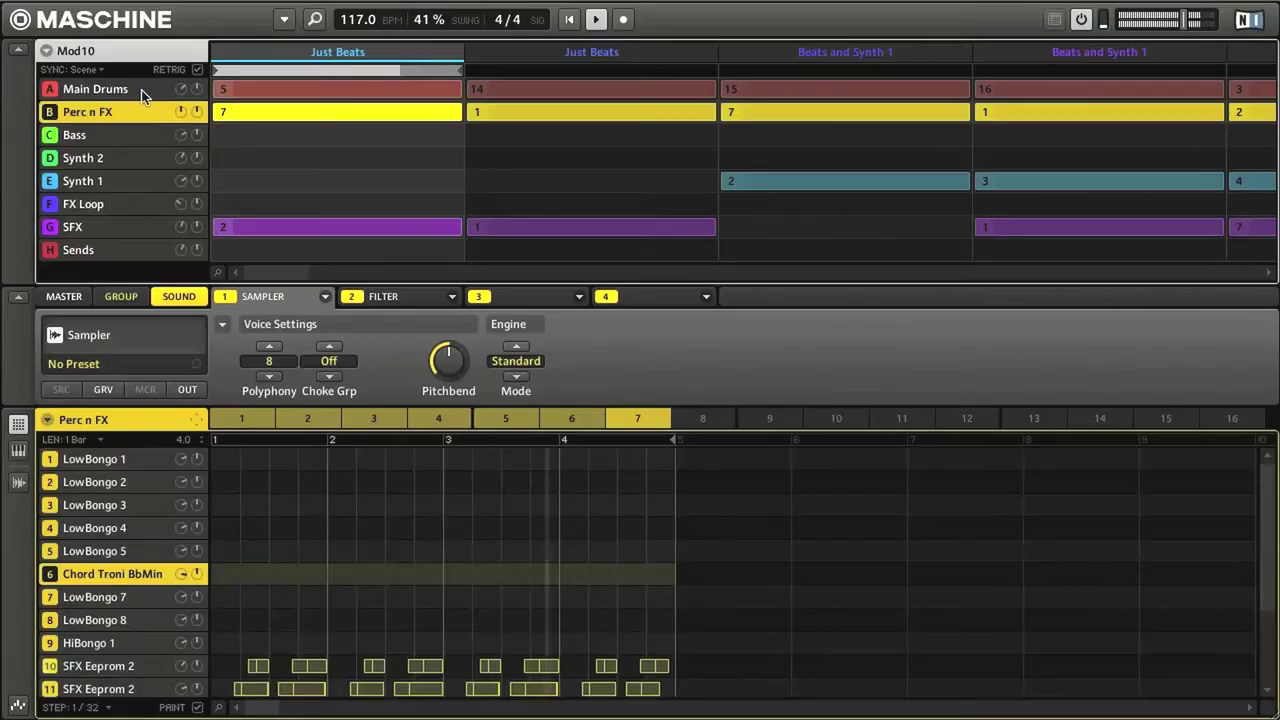
{"action": "left_click", "coordinate": [143, 91]}
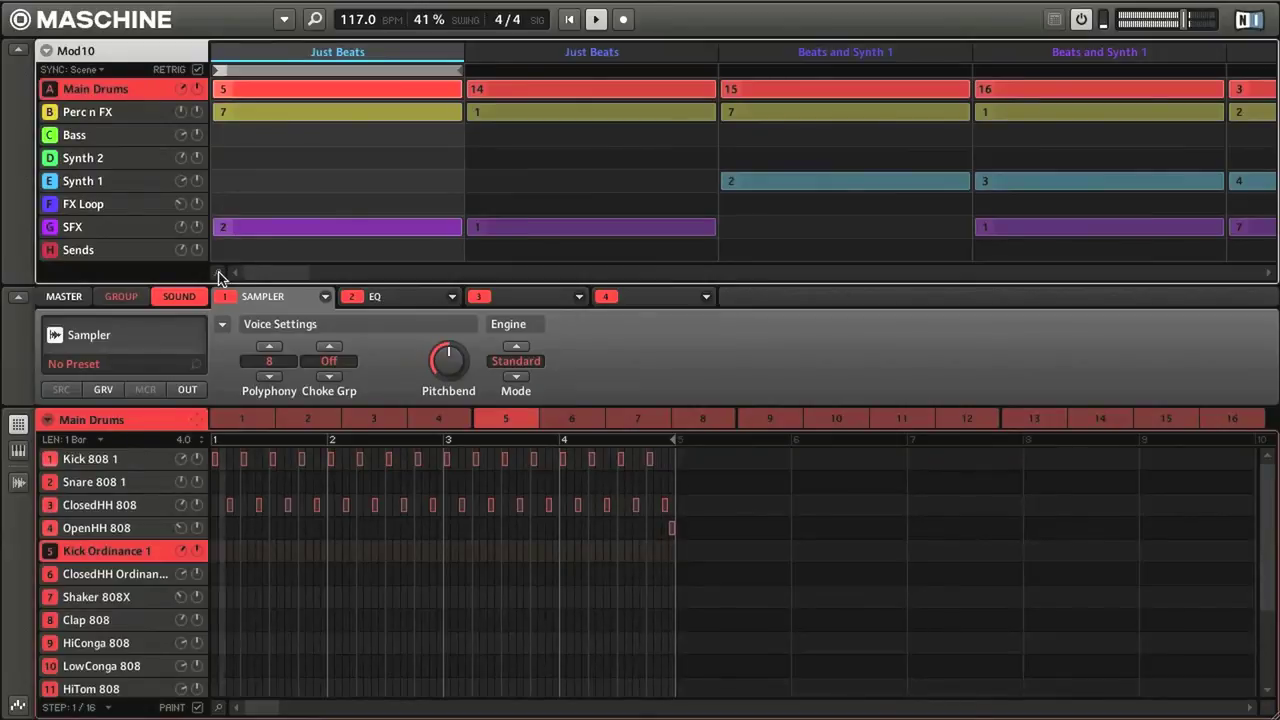
{"action": "left_click_drag", "start_coordinate": [217, 272], "coordinate": [217, 315]}
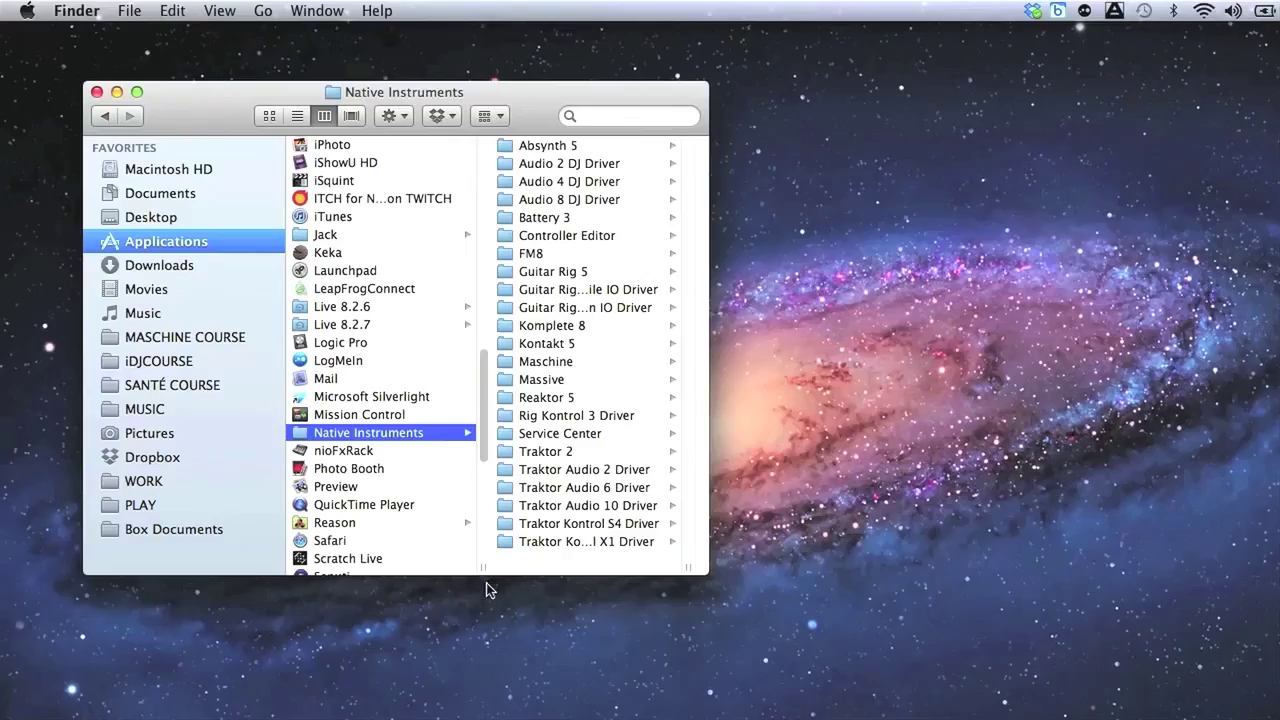
Step: Launch the standalone Maschine app from the Native Instruments > Maschine folder
{"action": "left_click", "coordinate": [533, 364]}
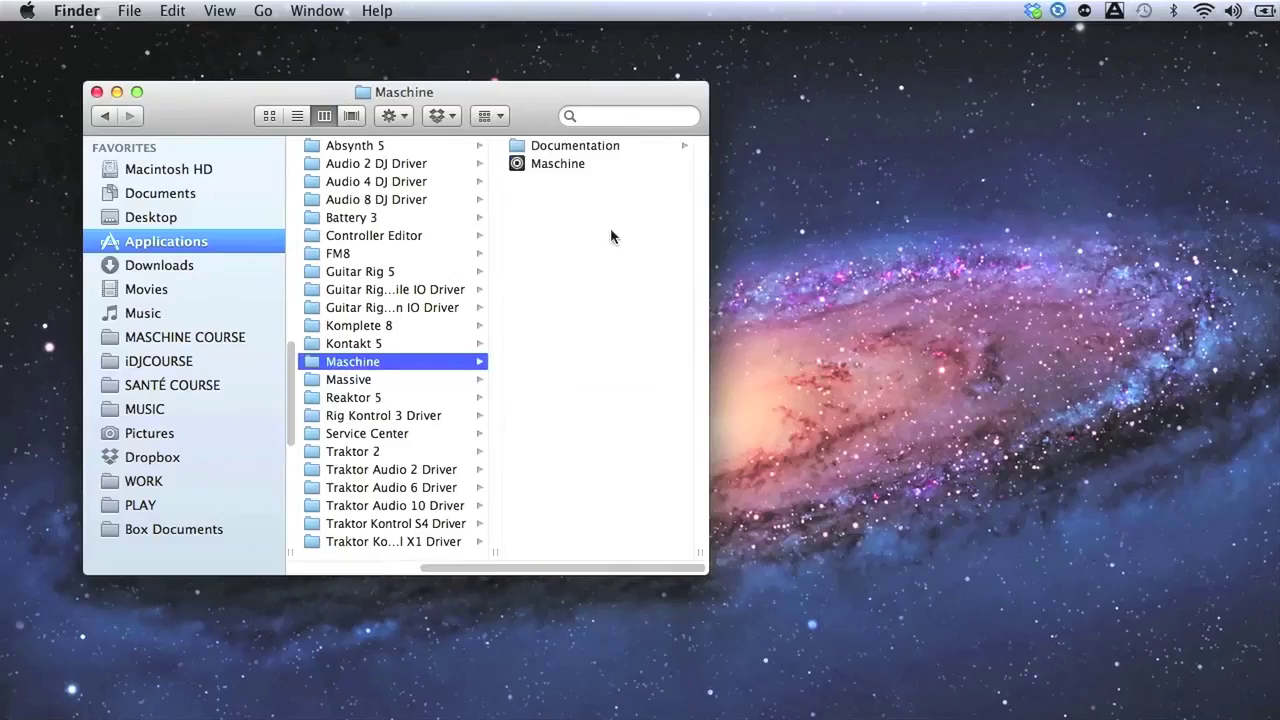
{"action": "double_click", "coordinate": [541, 167]}
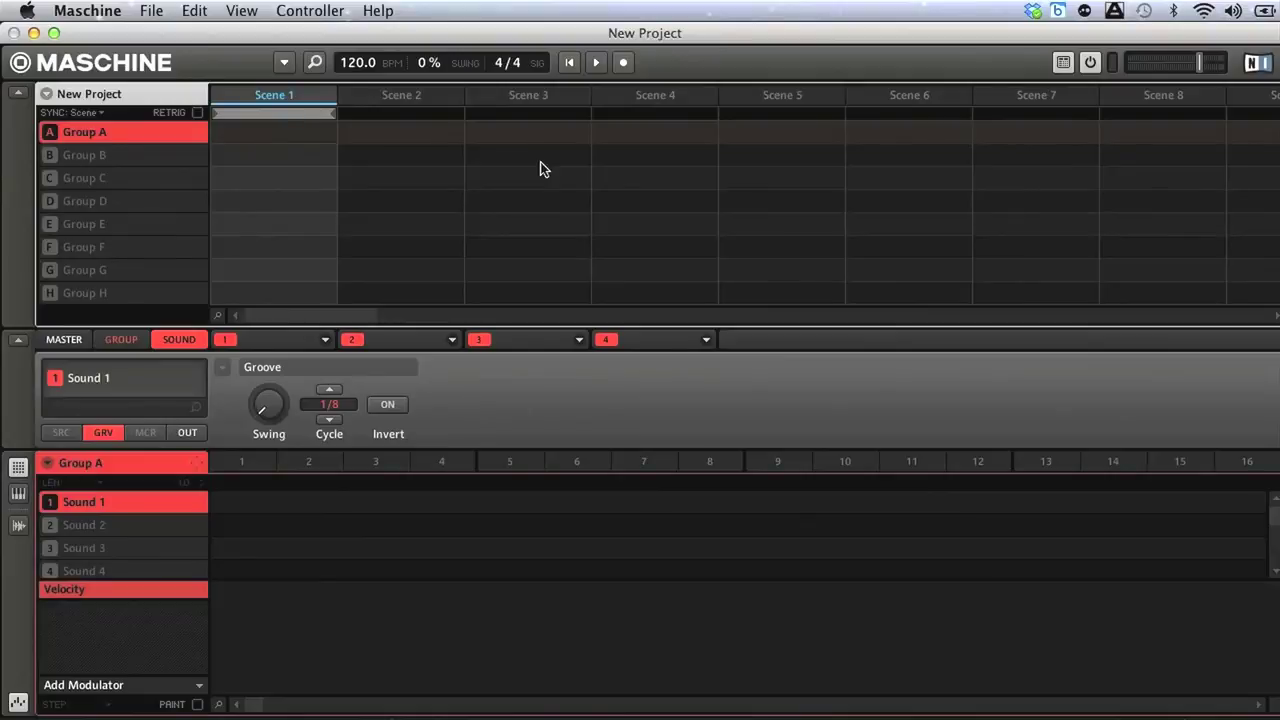
Step: Open Mod10.mprj from the Desktop through File > Open
{"action": "left_click", "coordinate": [152, 12]}
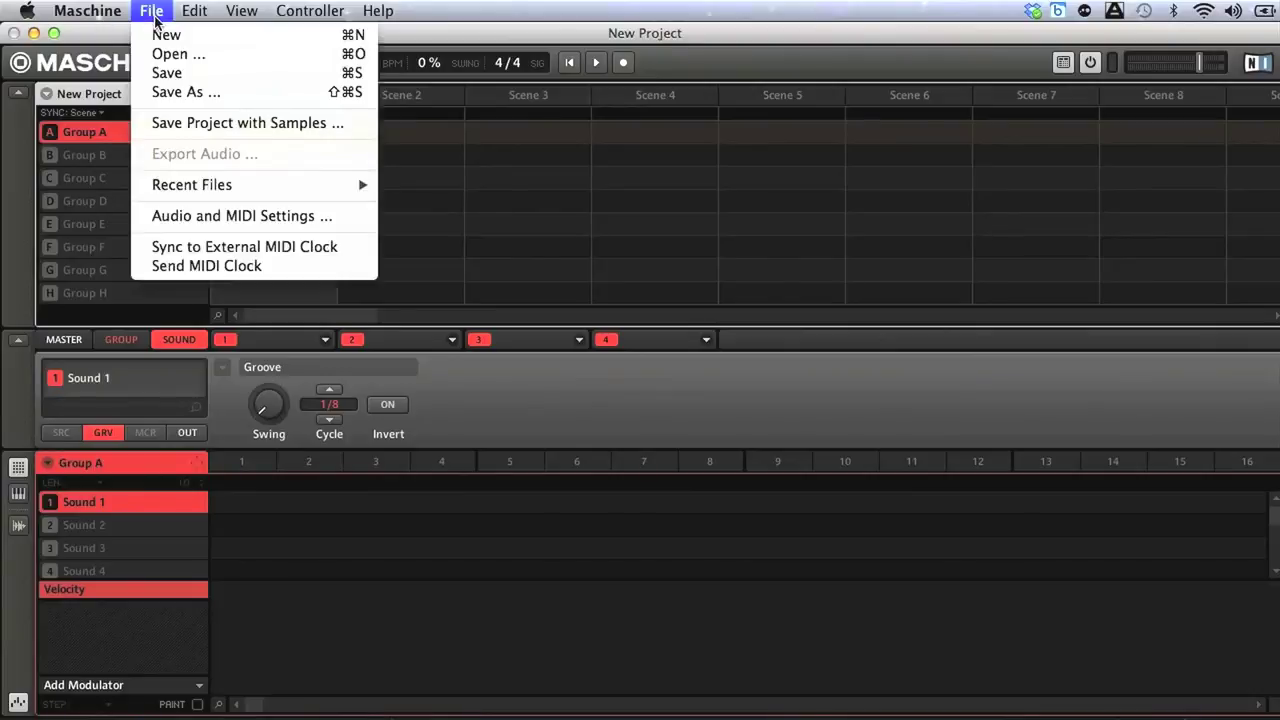
{"action": "left_click", "coordinate": [192, 54]}
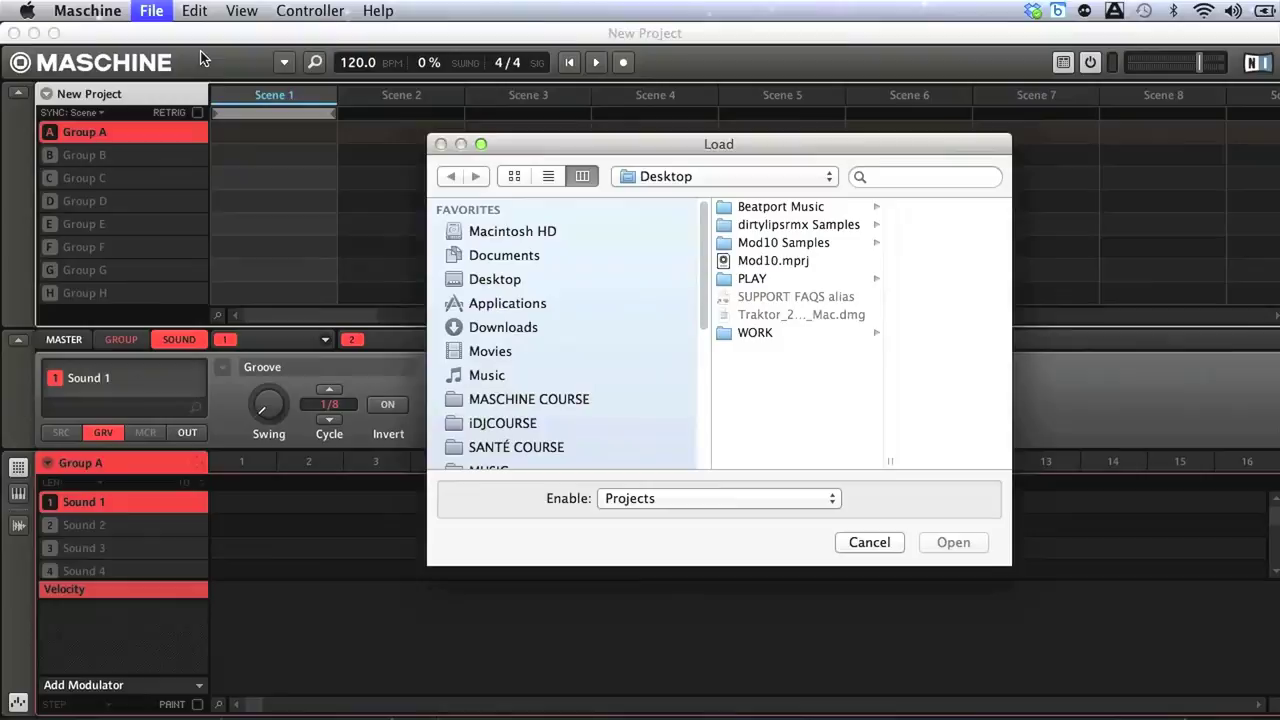
{"action": "left_click", "coordinate": [507, 283]}
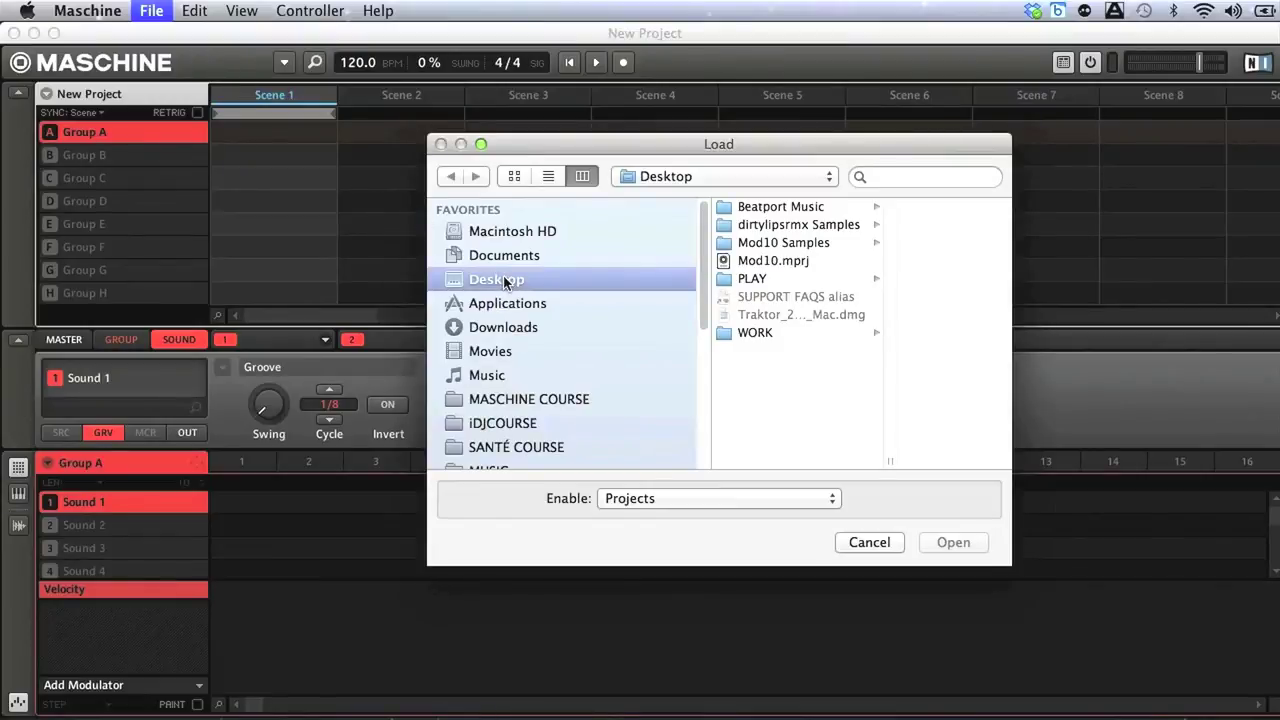
{"action": "double_click", "coordinate": [770, 261]}
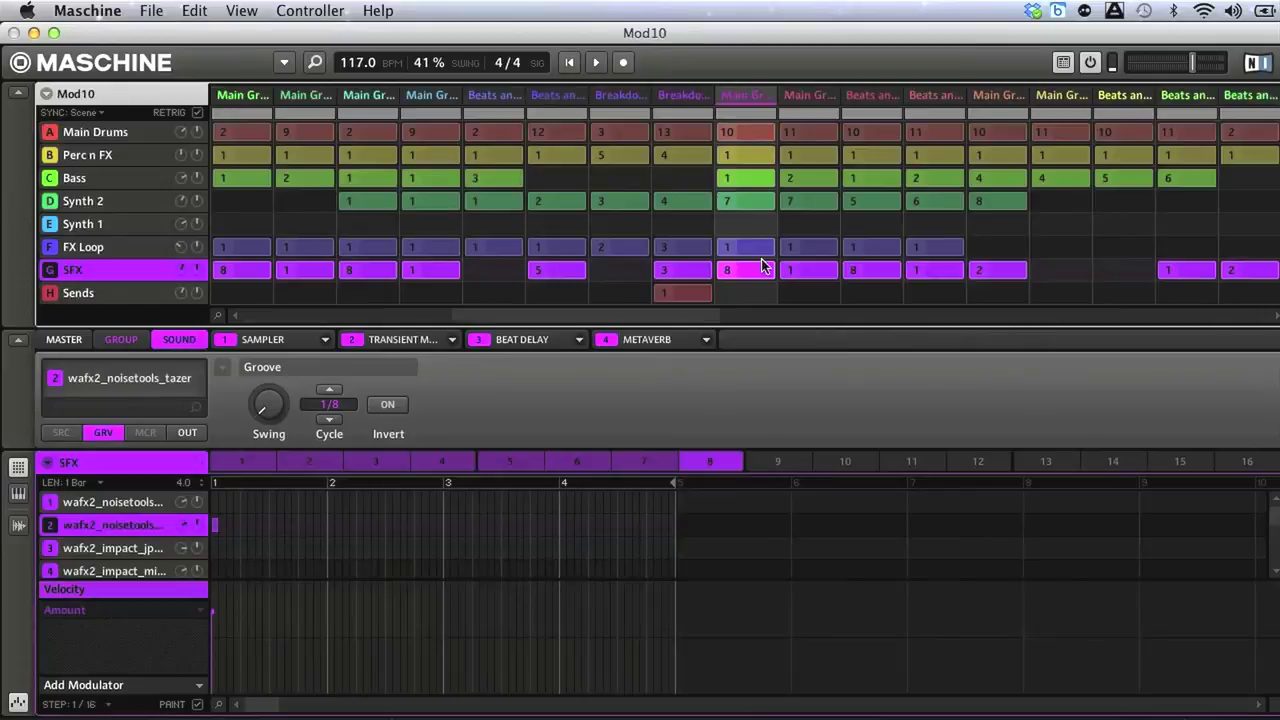
{"action": "left_click_drag", "start_coordinate": [650, 320], "coordinate": [405, 316]}
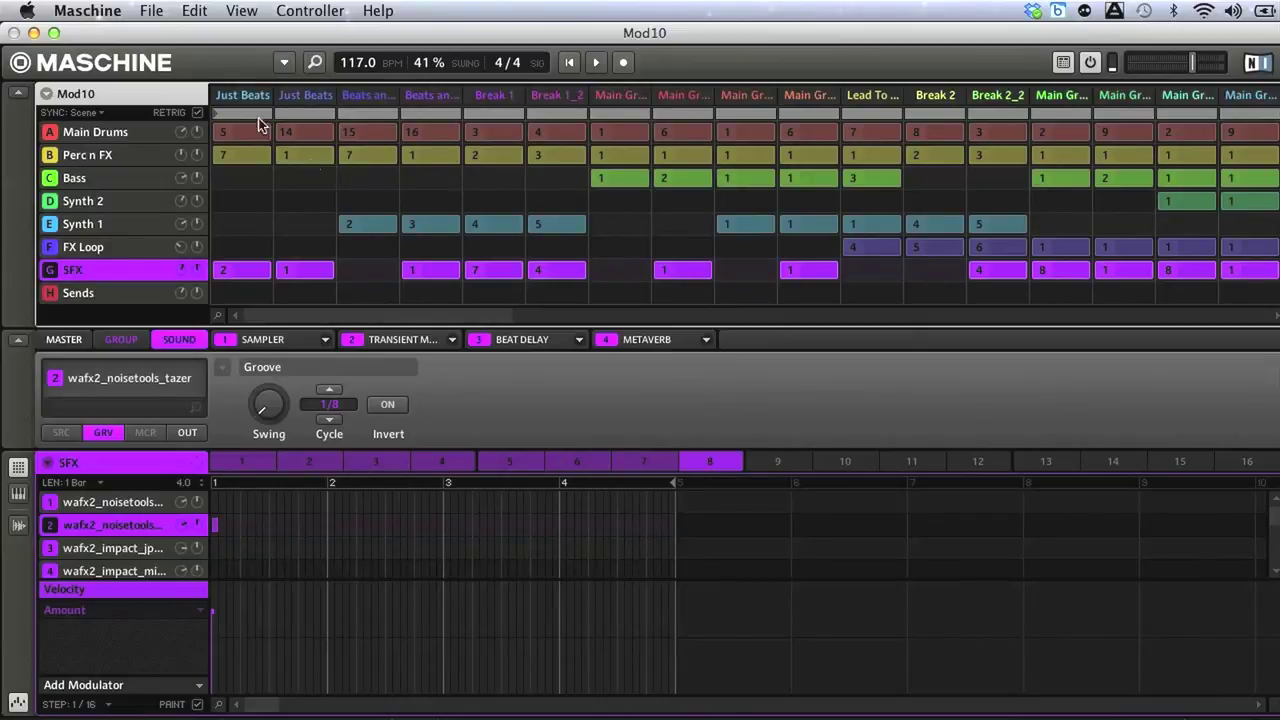
{"action": "left_click", "coordinate": [155, 14]}
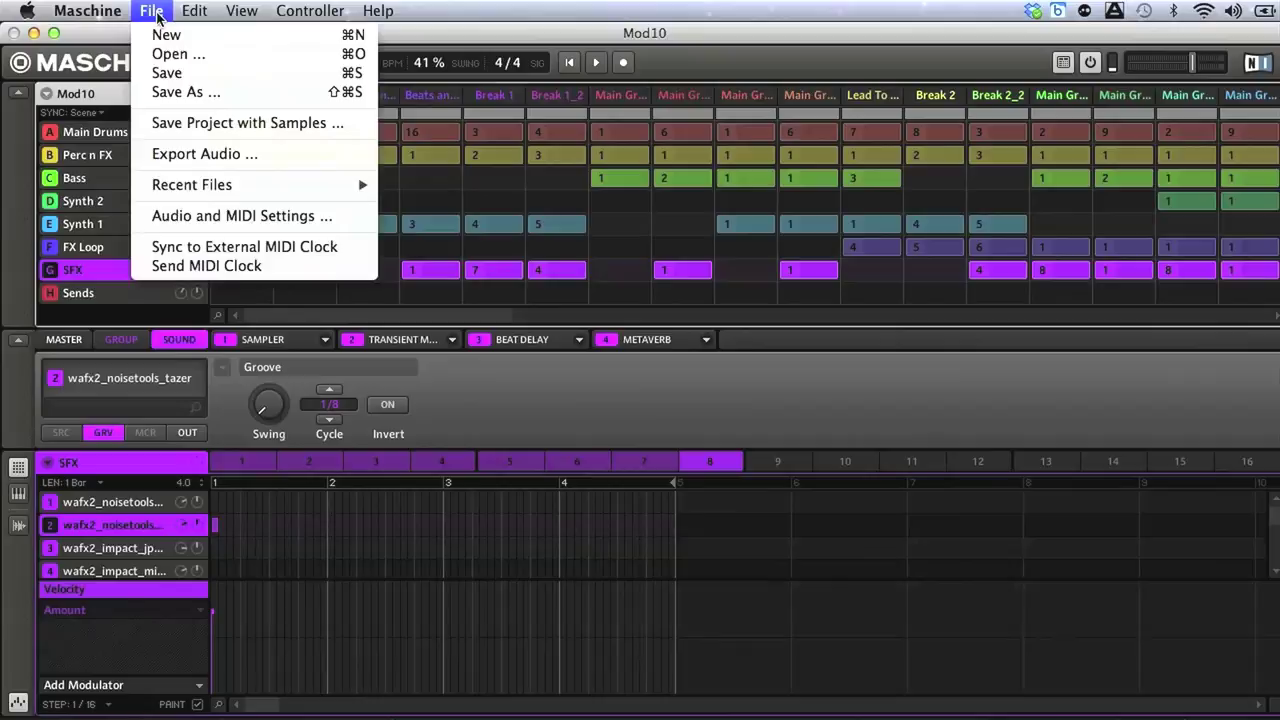
{"action": "left_click", "coordinate": [357, 226]}
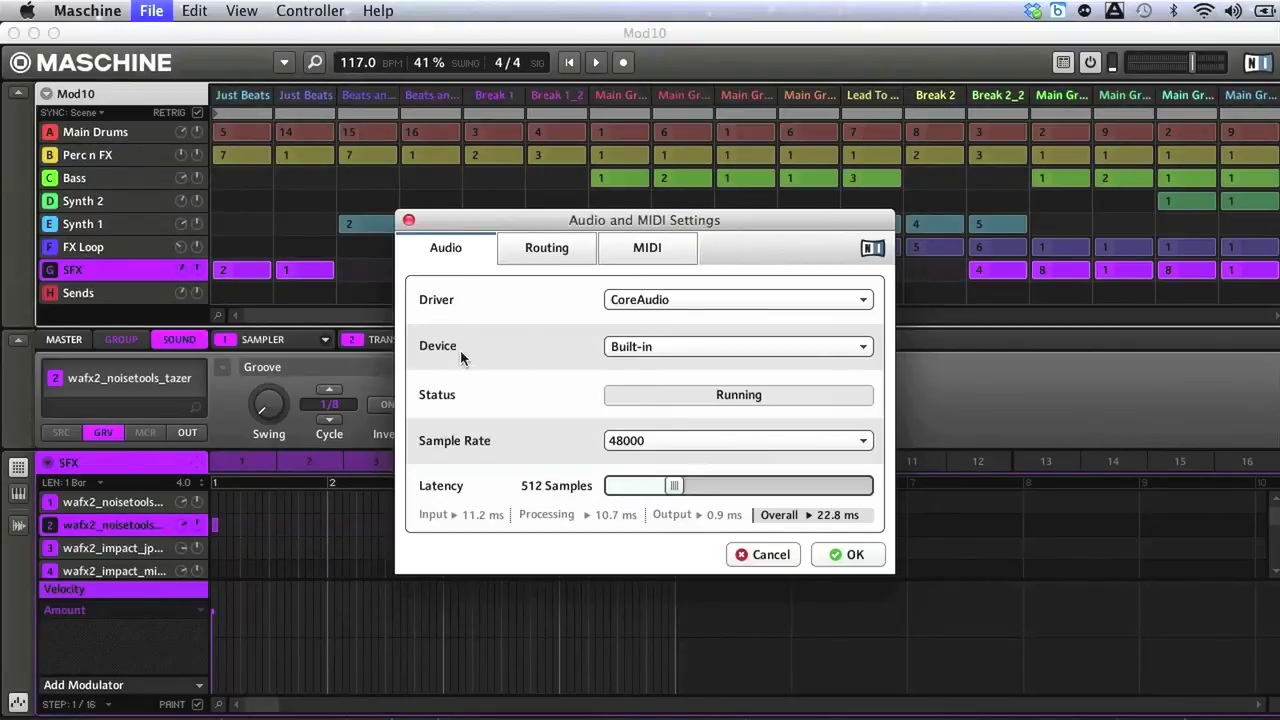
{"action": "left_click", "coordinate": [678, 347]}
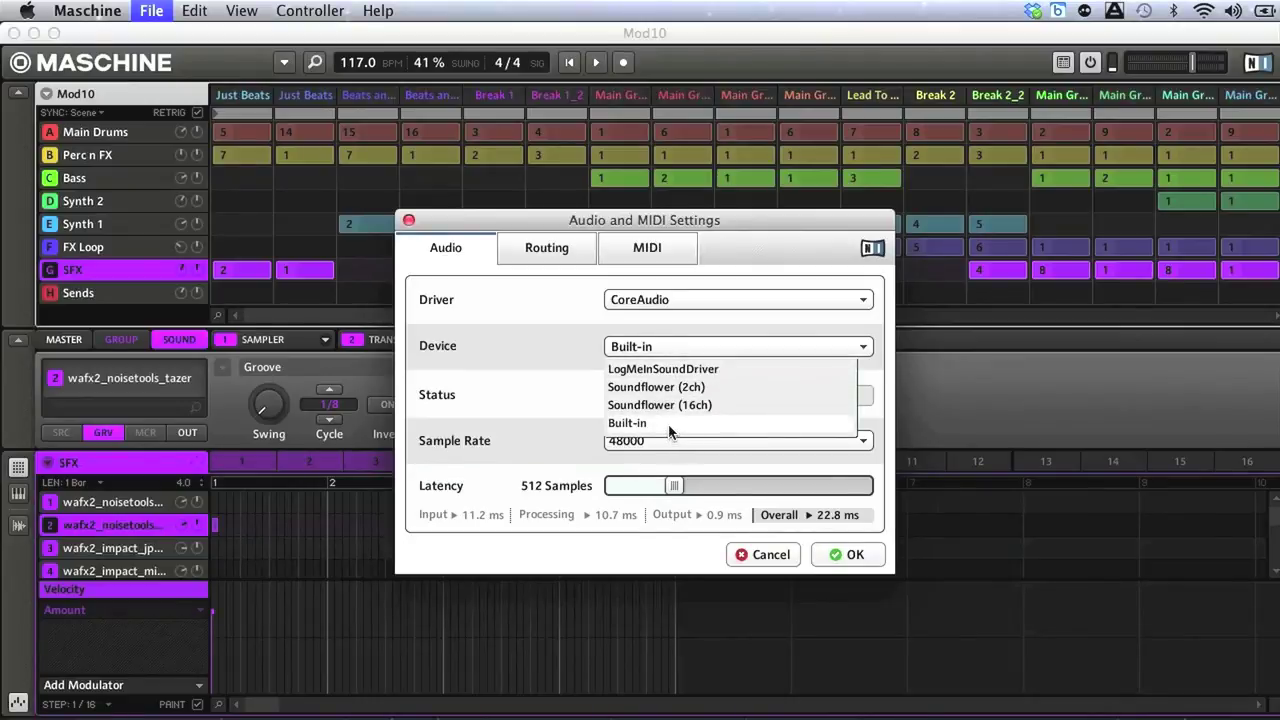
{"action": "left_click", "coordinate": [568, 357]}
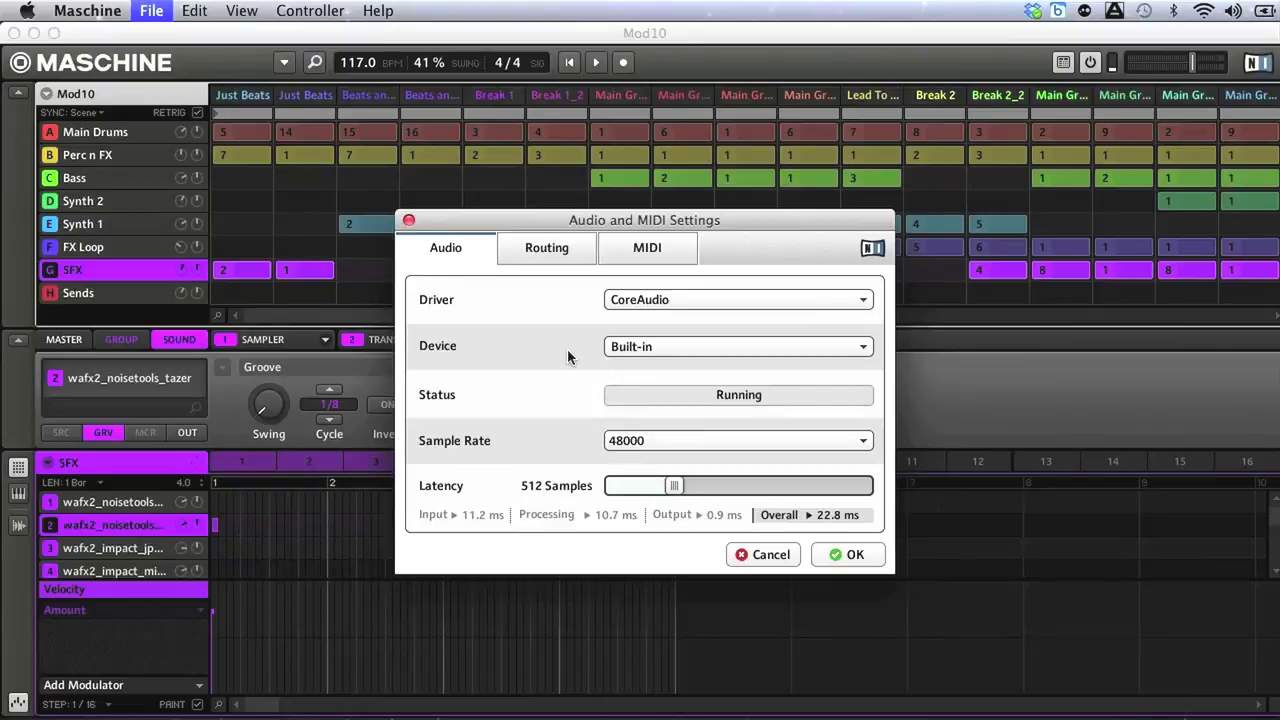
{"action": "left_click", "coordinate": [408, 221]}
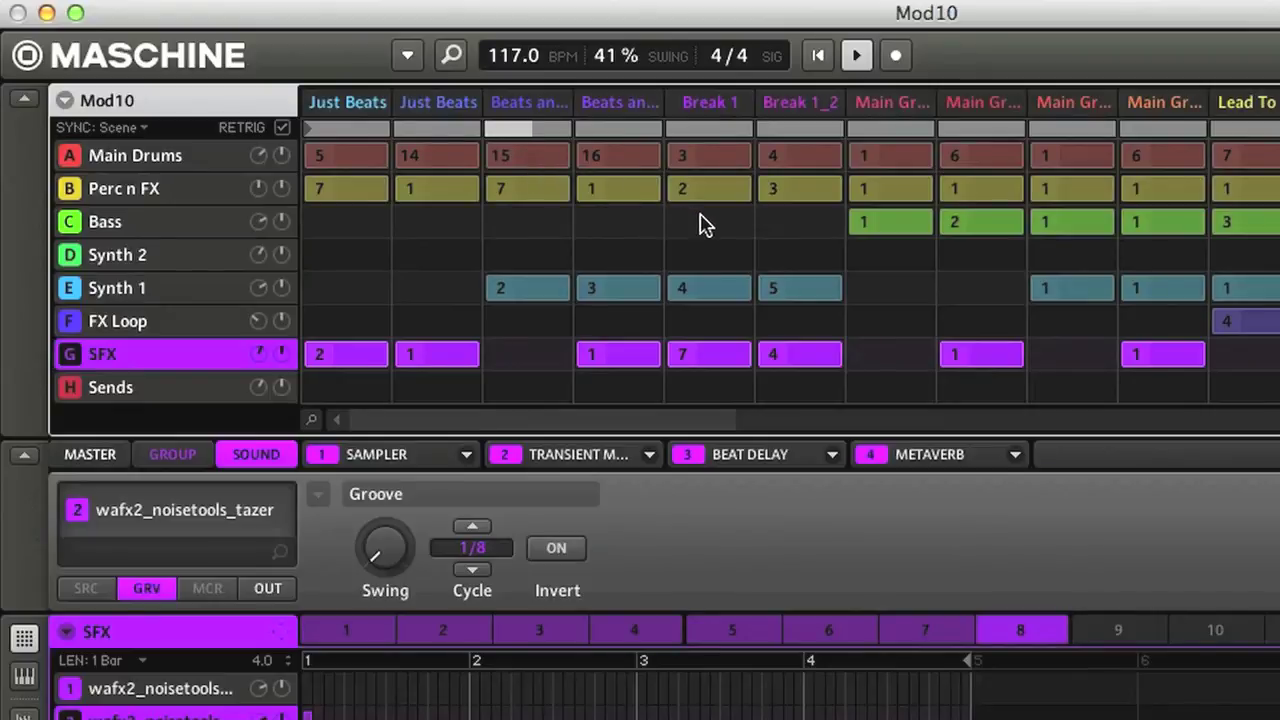
Step: Switch playback to the Main Drums pattern 16 scene, then Break 1_2, with scene sync at 1/4
{"action": "left_click", "coordinate": [625, 104]}
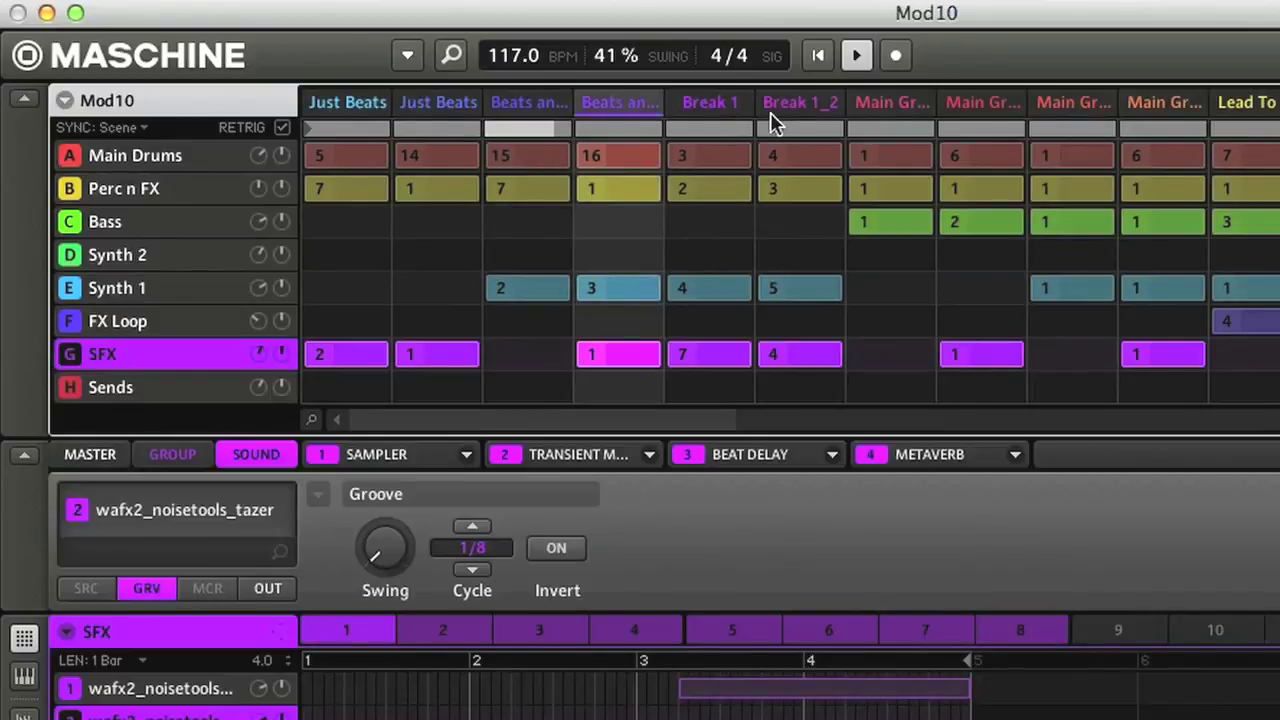
{"action": "left_click", "coordinate": [798, 108]}
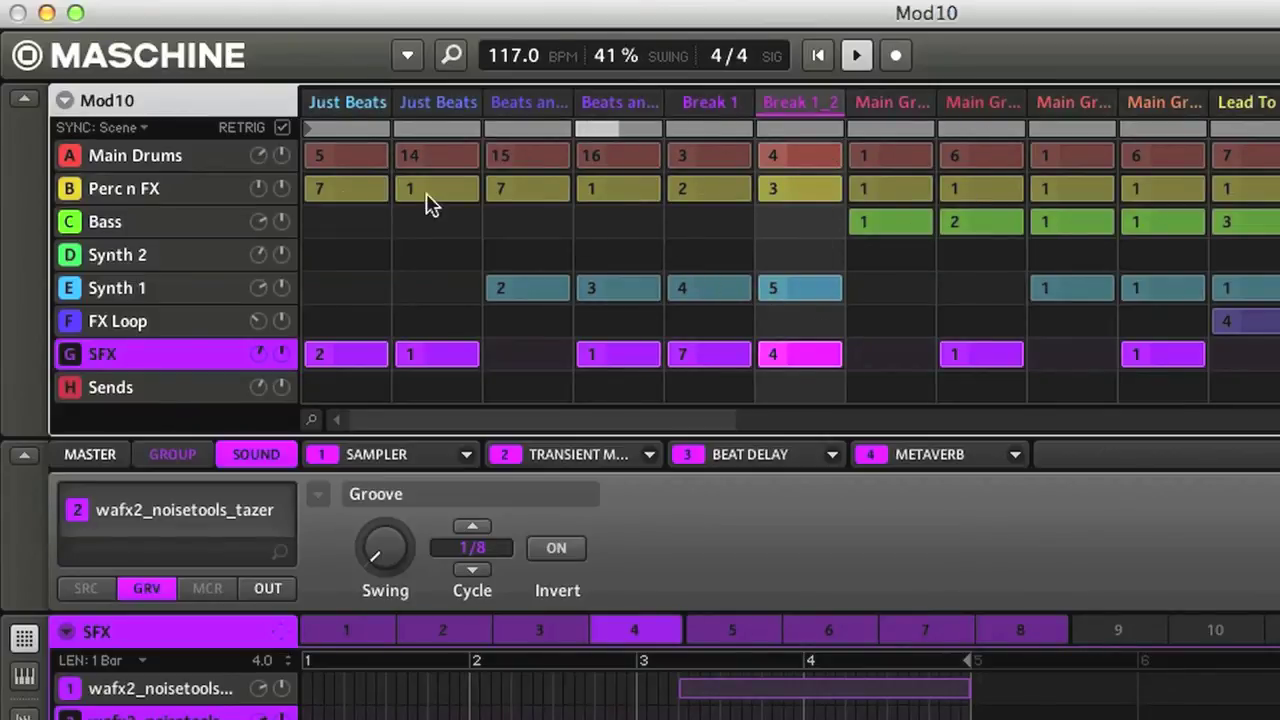
{"action": "left_click", "coordinate": [136, 132]}
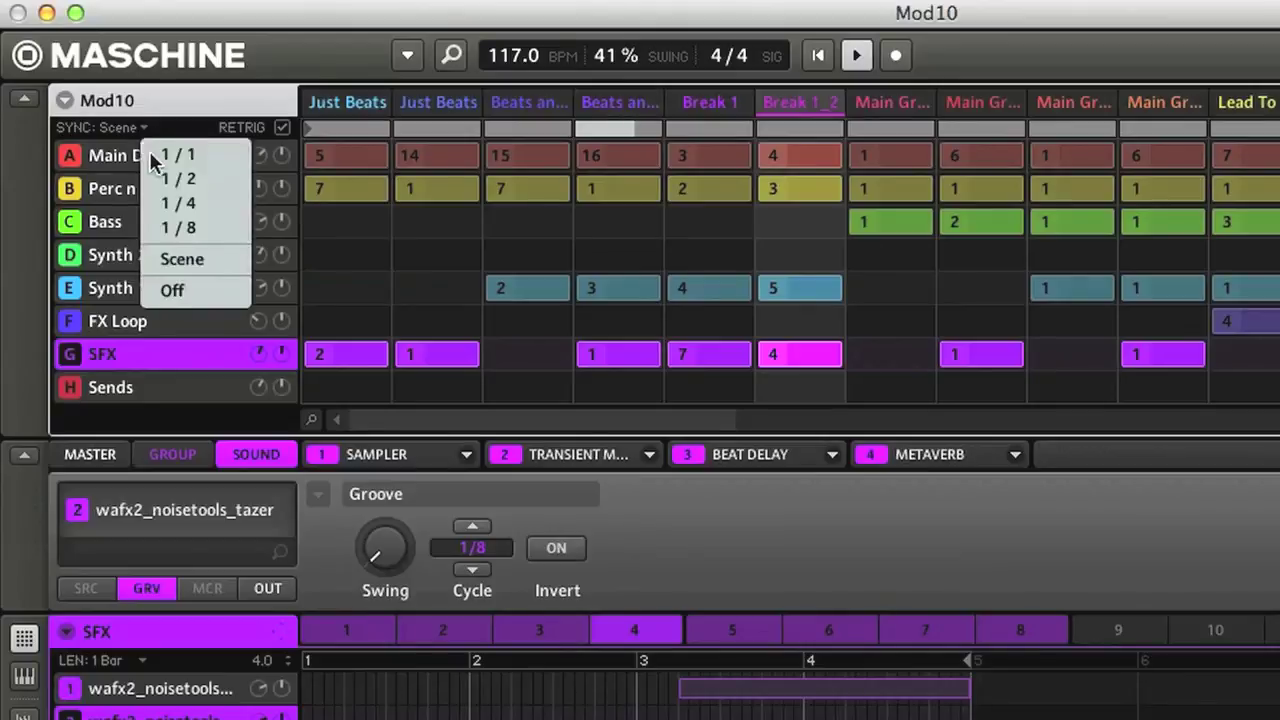
{"action": "left_click", "coordinate": [180, 206]}
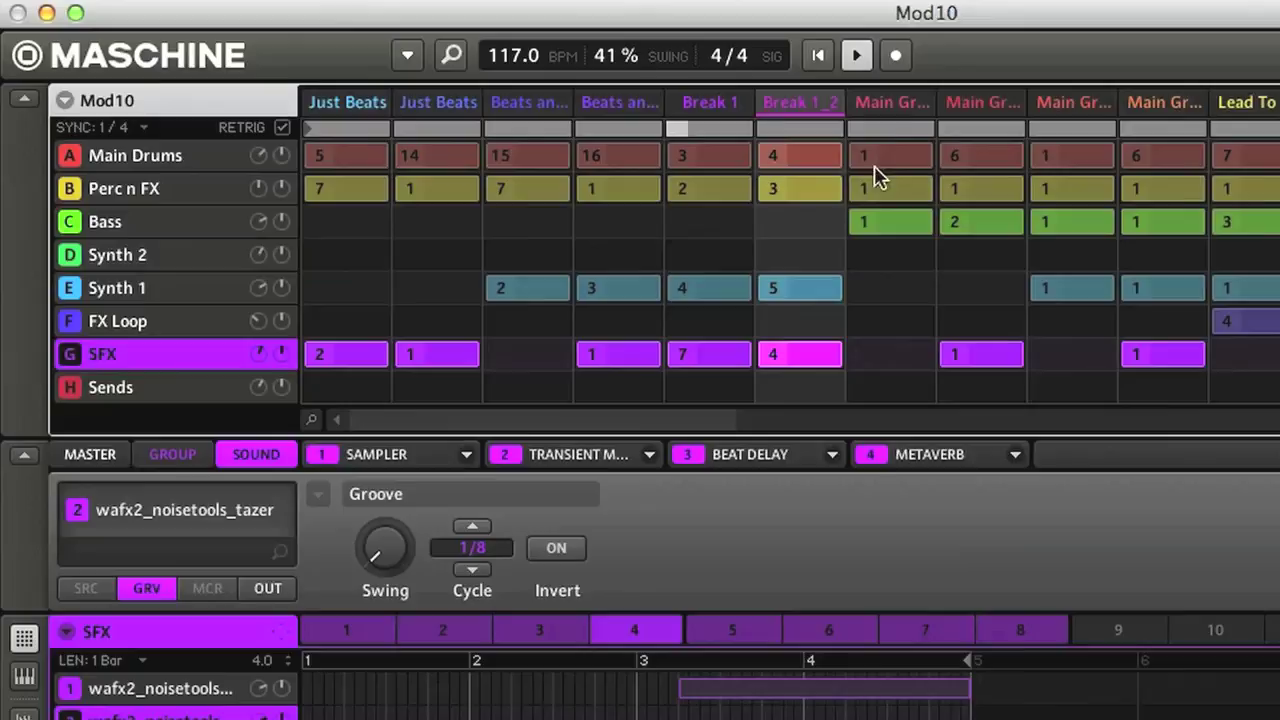
Step: Loop Break 1_2, move the loop through pattern 6, Bass 3, Break 2_2 and pattern 2 scenes, then stop
{"action": "left_click", "coordinate": [816, 131]}
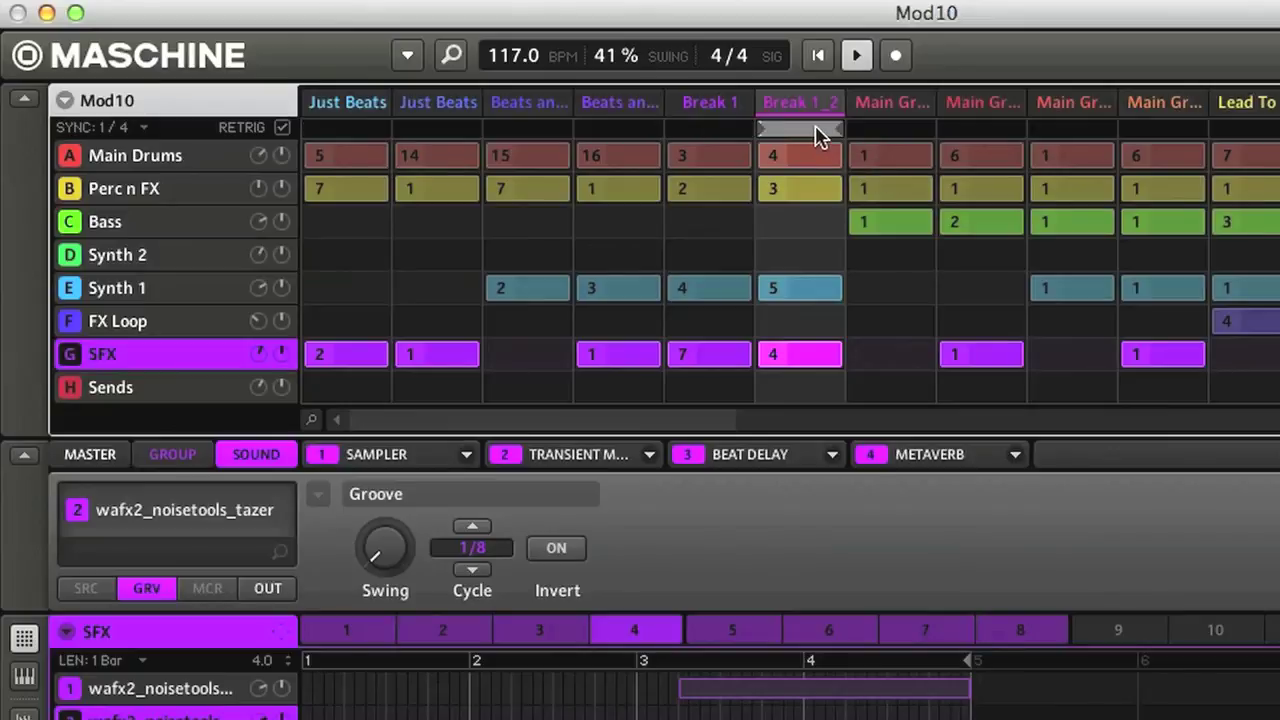
{"action": "left_click", "coordinate": [971, 131]}
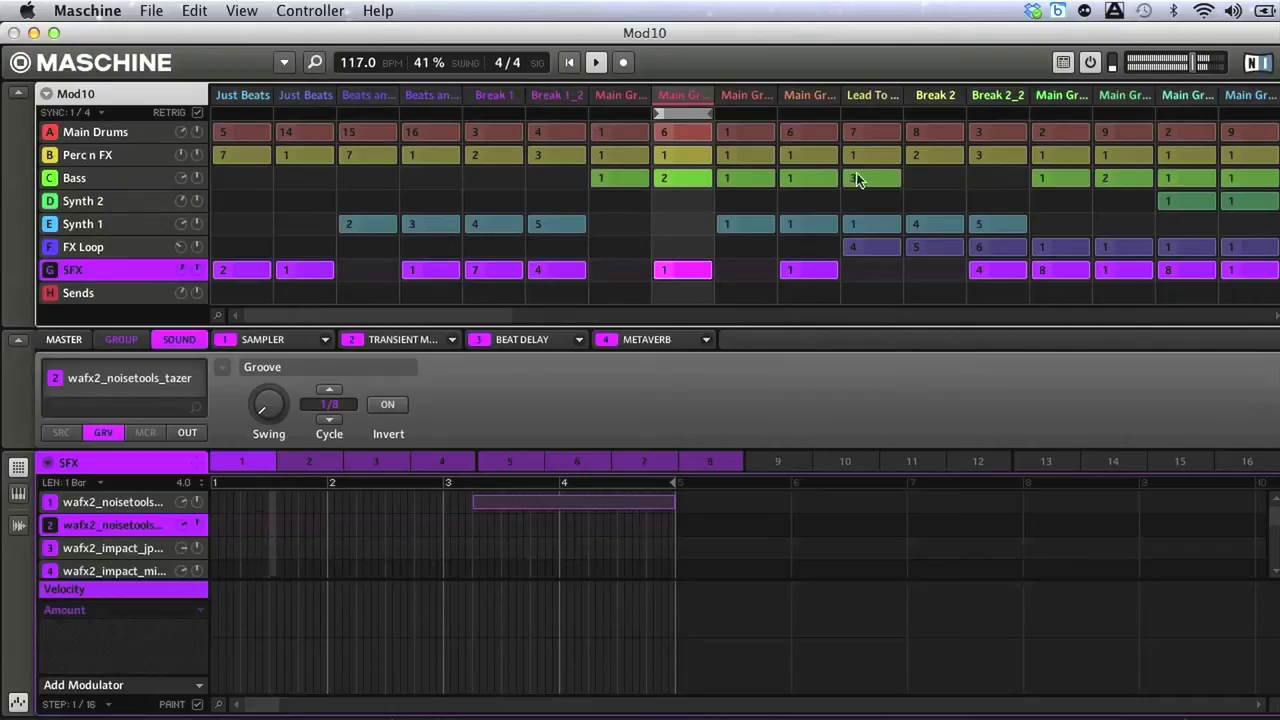
{"action": "left_click", "coordinate": [1238, 139]}
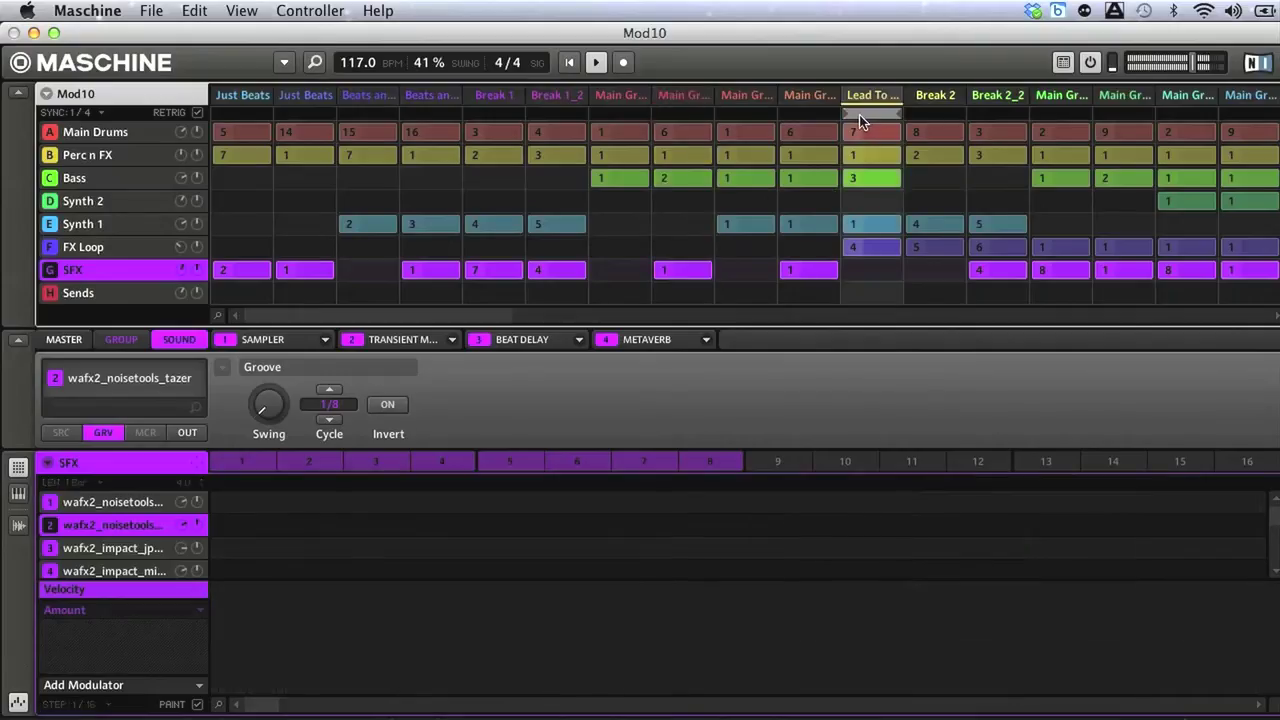
{"action": "left_click", "coordinate": [993, 121]}
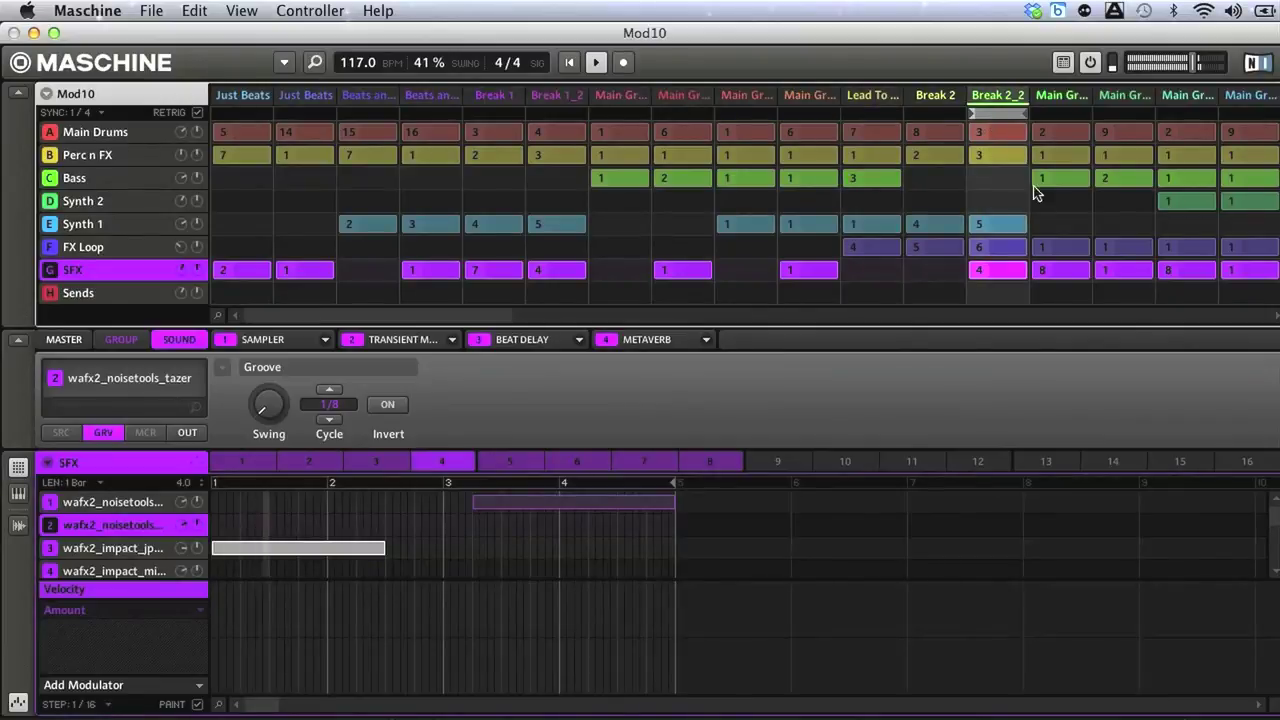
{"action": "left_click", "coordinate": [1172, 116]}
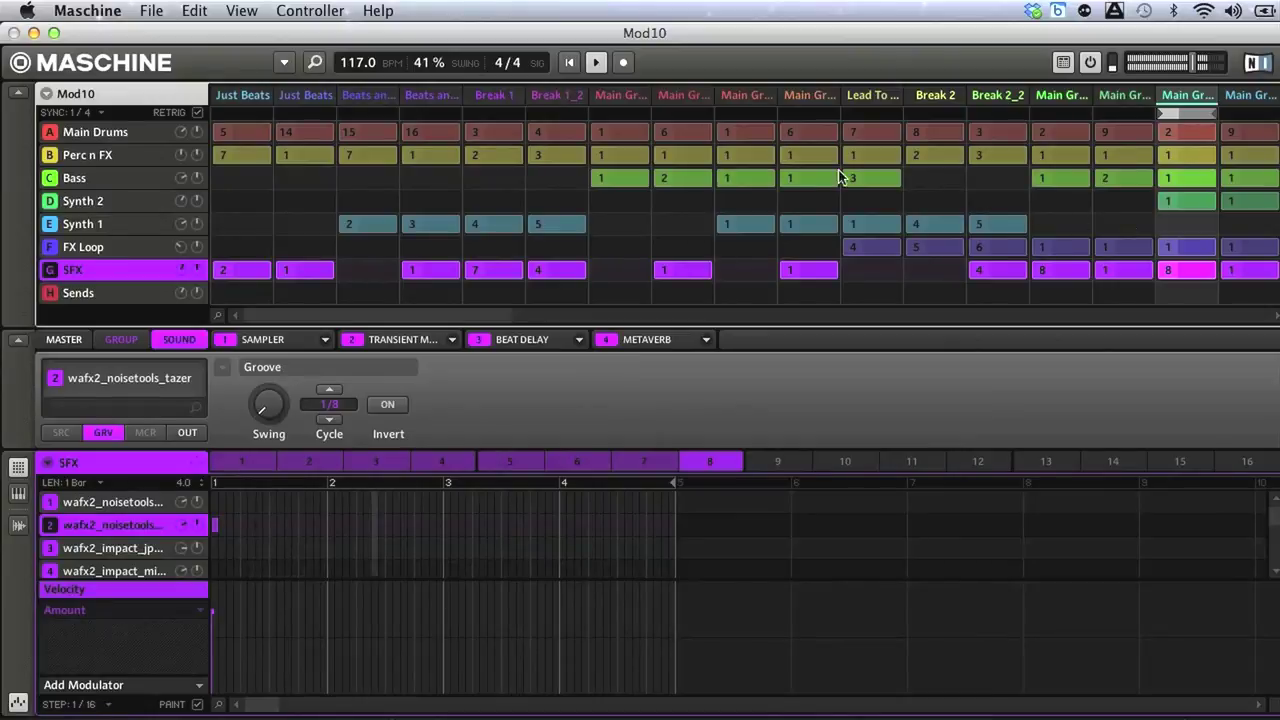
{"action": "left_click", "coordinate": [596, 64]}
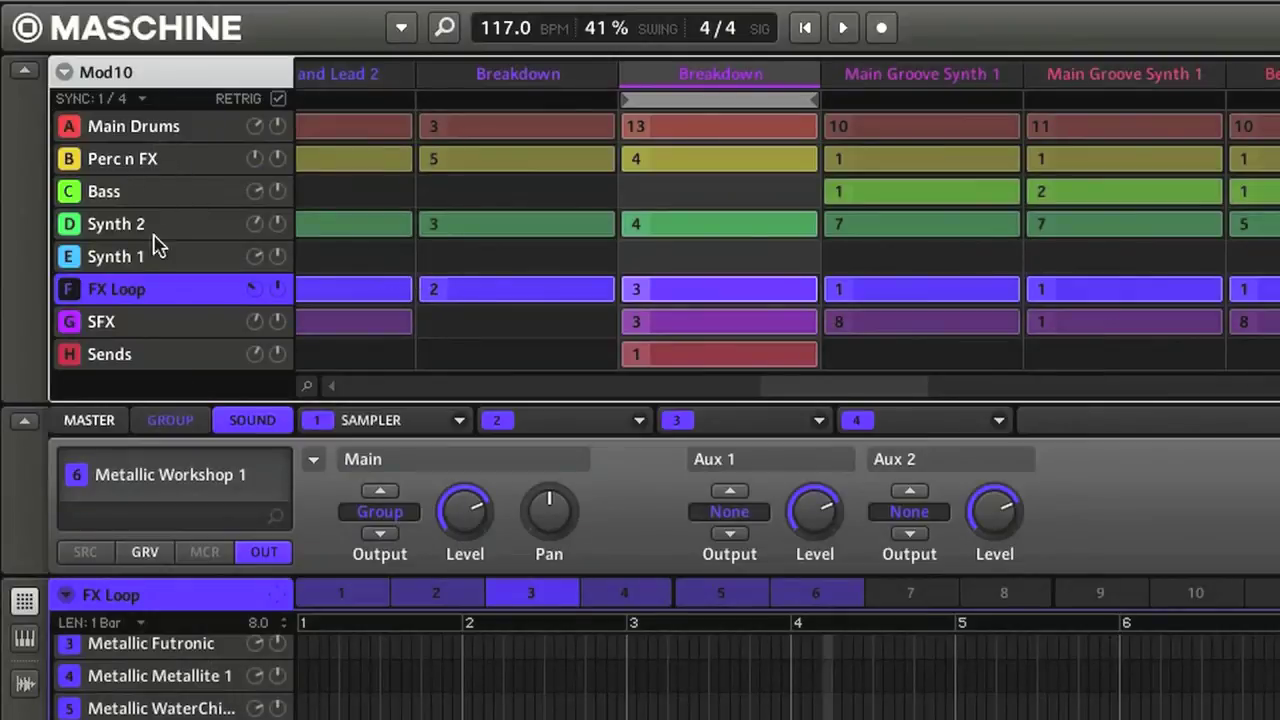
Step: Show the Main Drums and Bass groups' contents, then select the Synth 2 group
{"action": "left_click", "coordinate": [133, 137]}
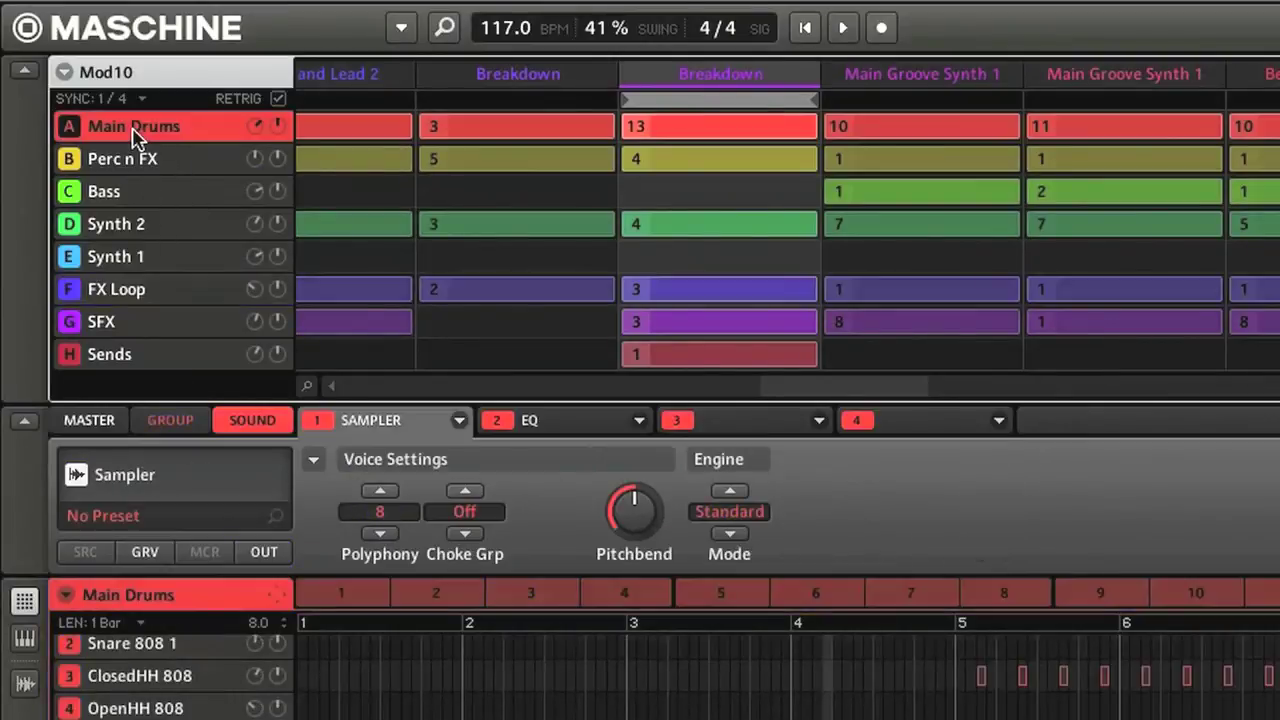
{"action": "left_click", "coordinate": [142, 183]}
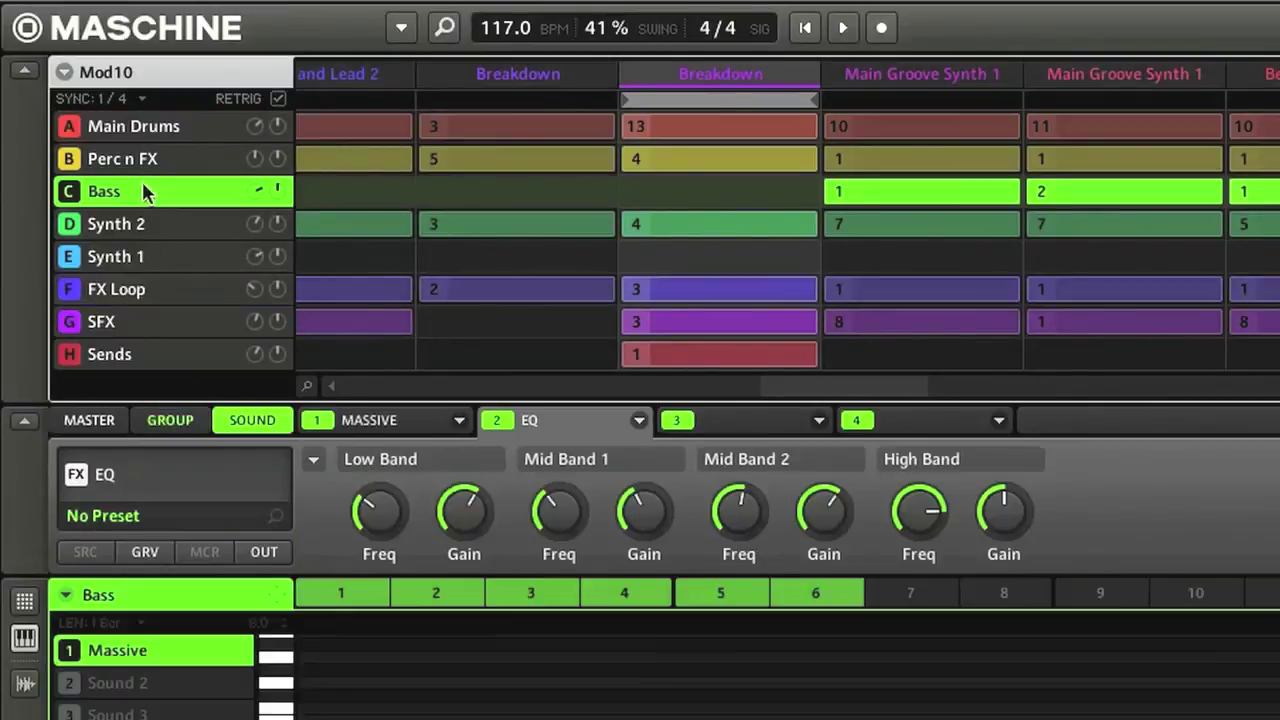
{"action": "left_click", "coordinate": [170, 230]}
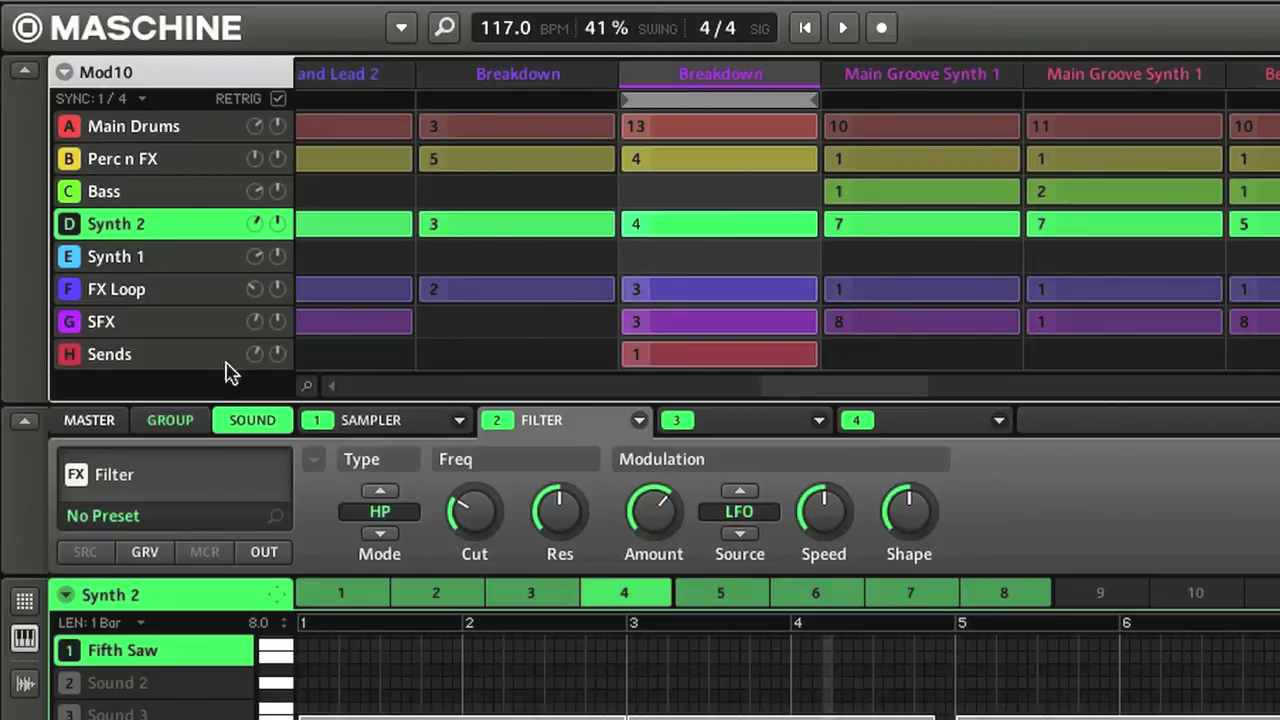
Step: Loop and play the Main Groove Synth 1 scene, briefly muting Main Drums, then muting Bass
{"action": "left_click_drag", "start_coordinate": [975, 120], "coordinate": [1063, 108]}
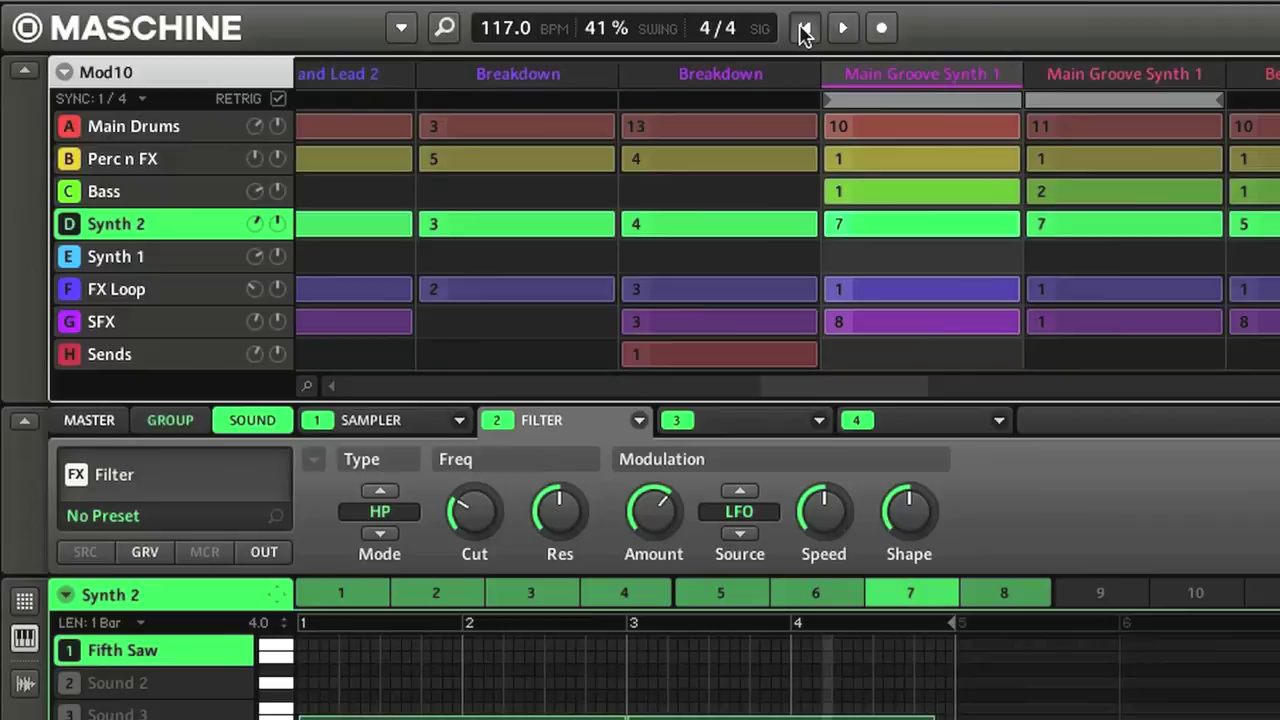
{"action": "left_click", "coordinate": [805, 29]}
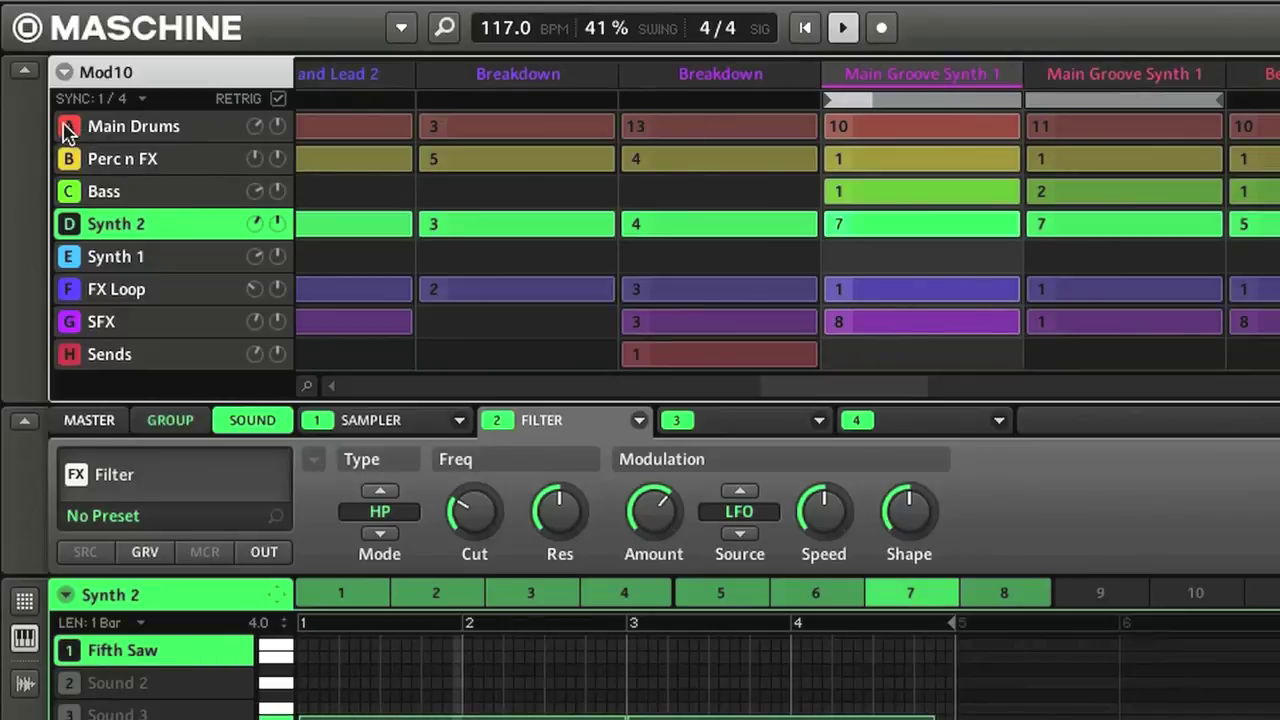
{"action": "left_click", "coordinate": [68, 128]}
{"action": "left_click", "coordinate": [69, 132]}
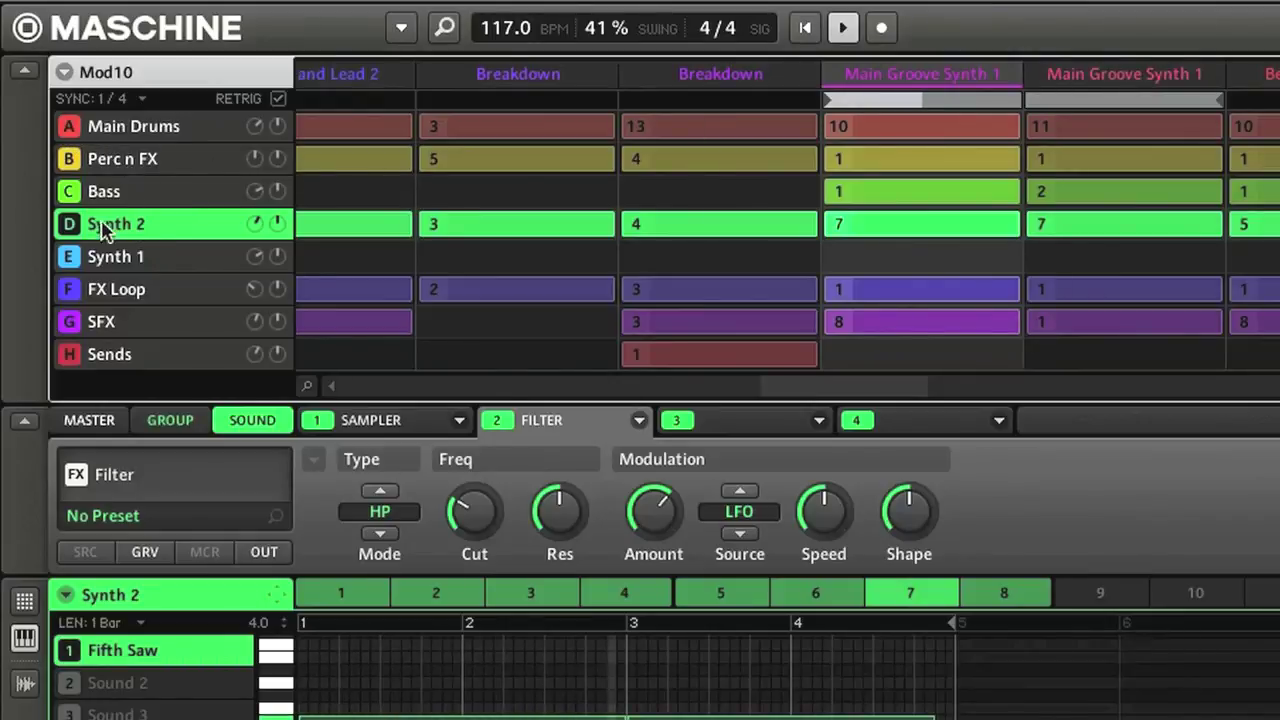
{"action": "left_click", "coordinate": [94, 195]}
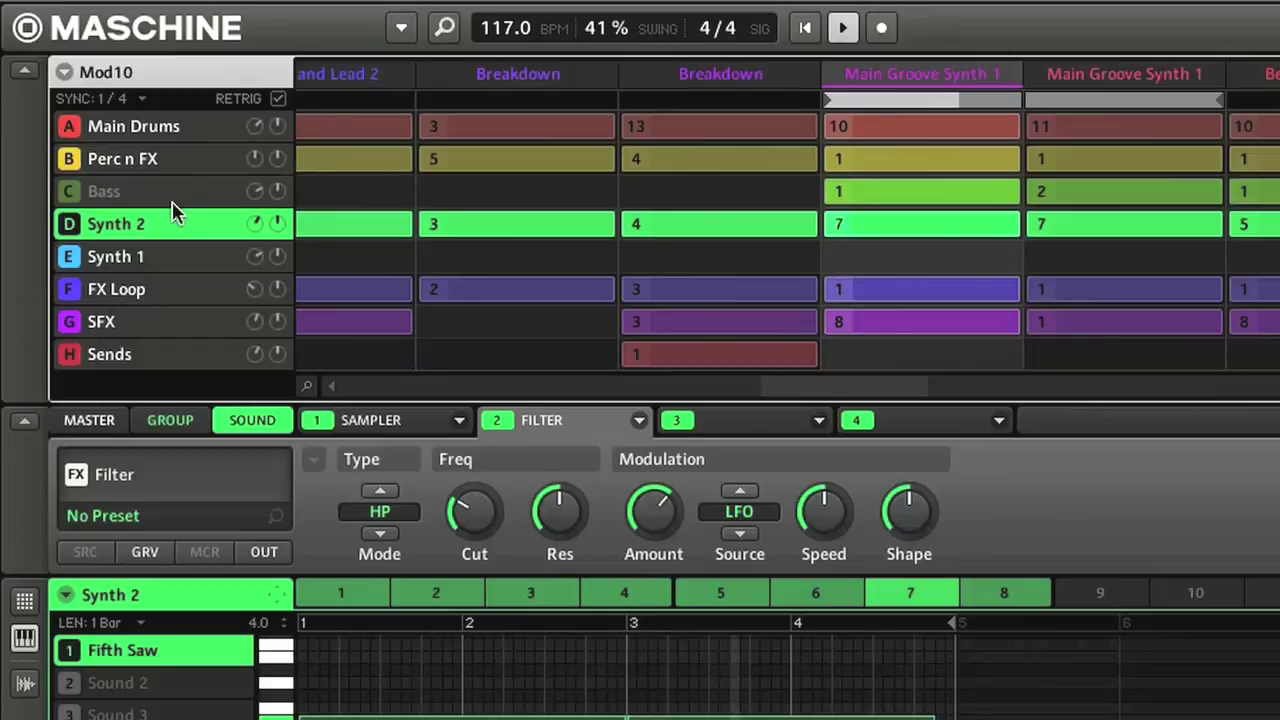
Step: Unmute Bass and open Main Drums pattern 5 with its 808 kick and hi-hat steps
{"action": "left_click", "coordinate": [94, 195]}
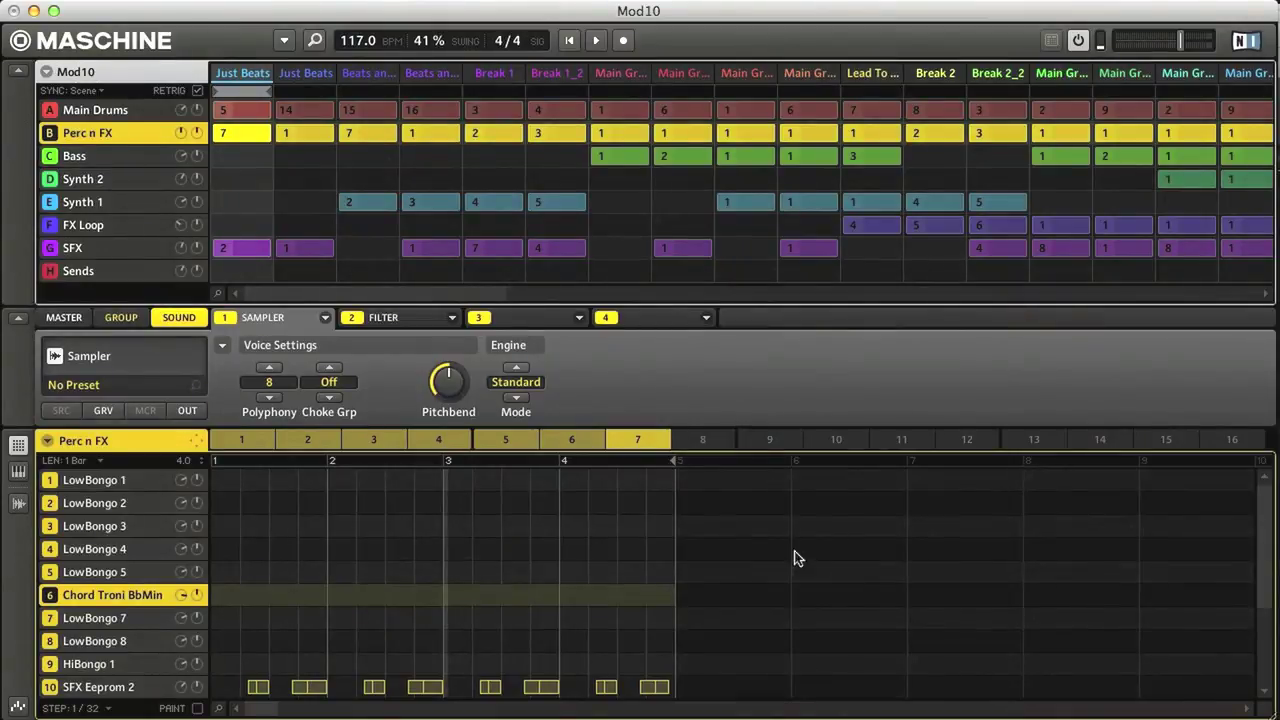
{"action": "left_click", "coordinate": [131, 112]}
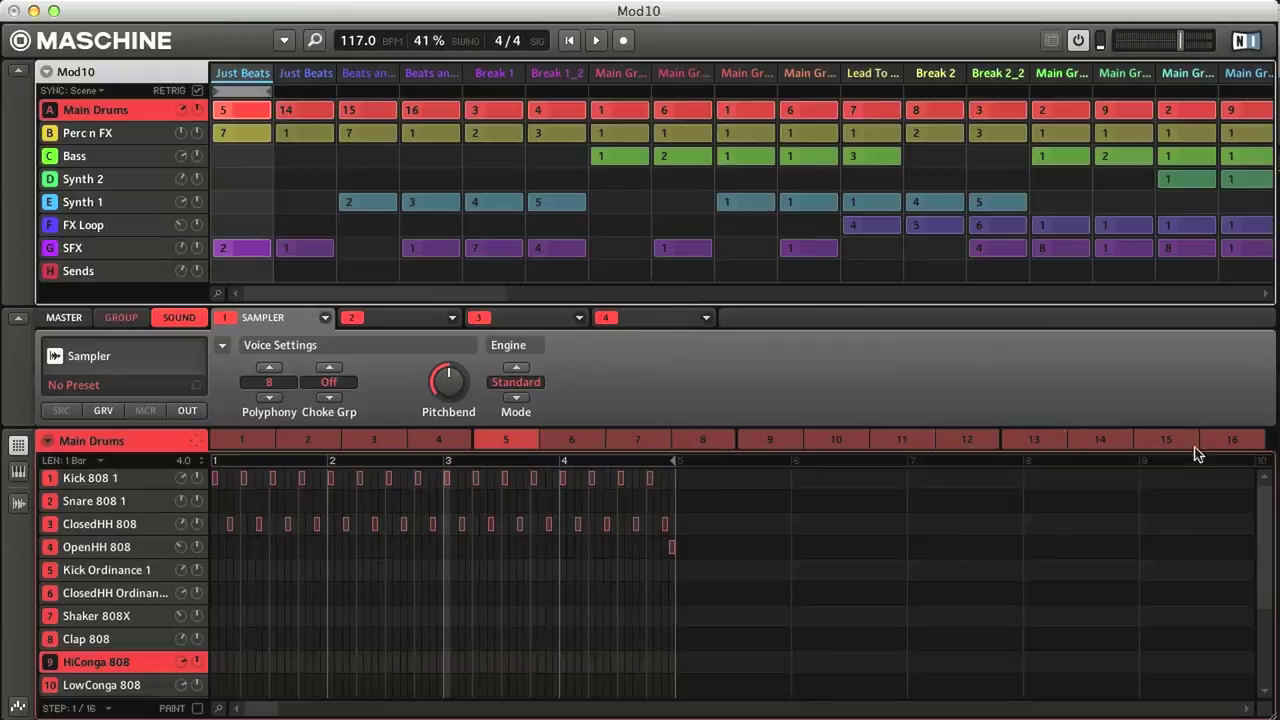
{"action": "left_click", "coordinate": [48, 442]}
{"action": "mouse_move", "coordinate": [160, 573]}
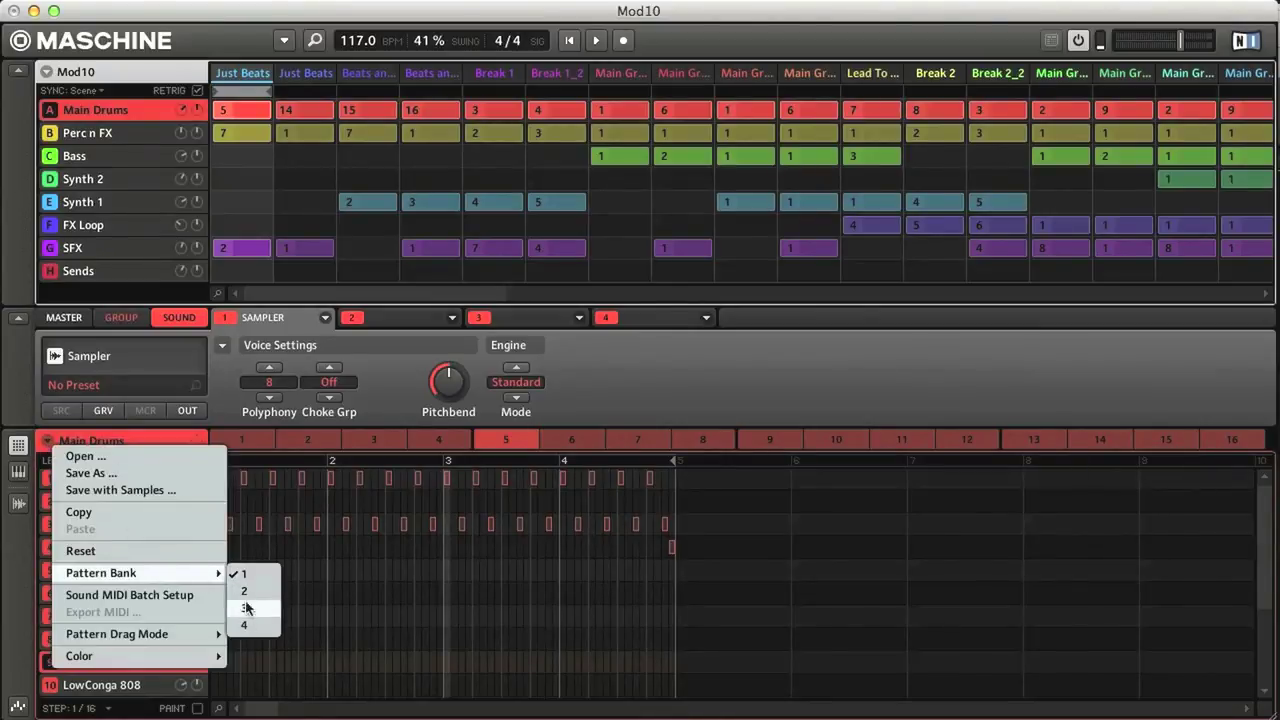
{"action": "left_click", "coordinate": [246, 591]}
{"action": "left_click", "coordinate": [47, 442]}
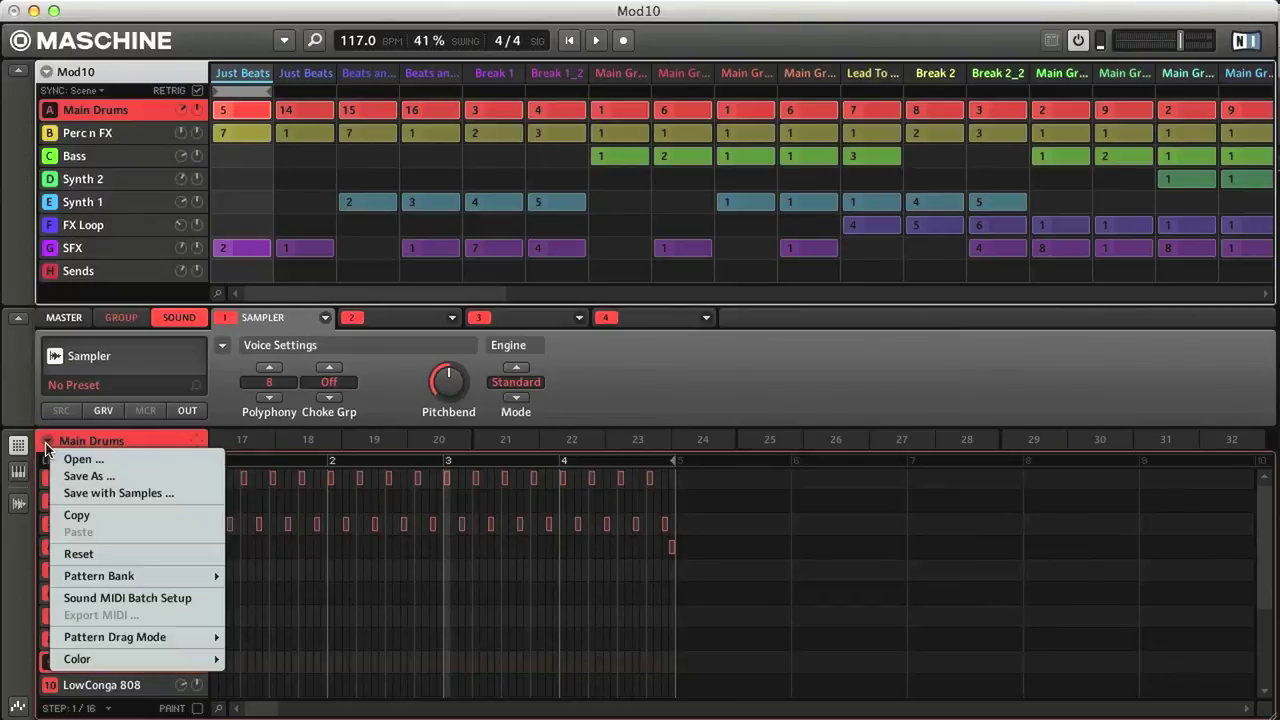
{"action": "mouse_move", "coordinate": [156, 577]}
{"action": "left_click", "coordinate": [240, 577]}
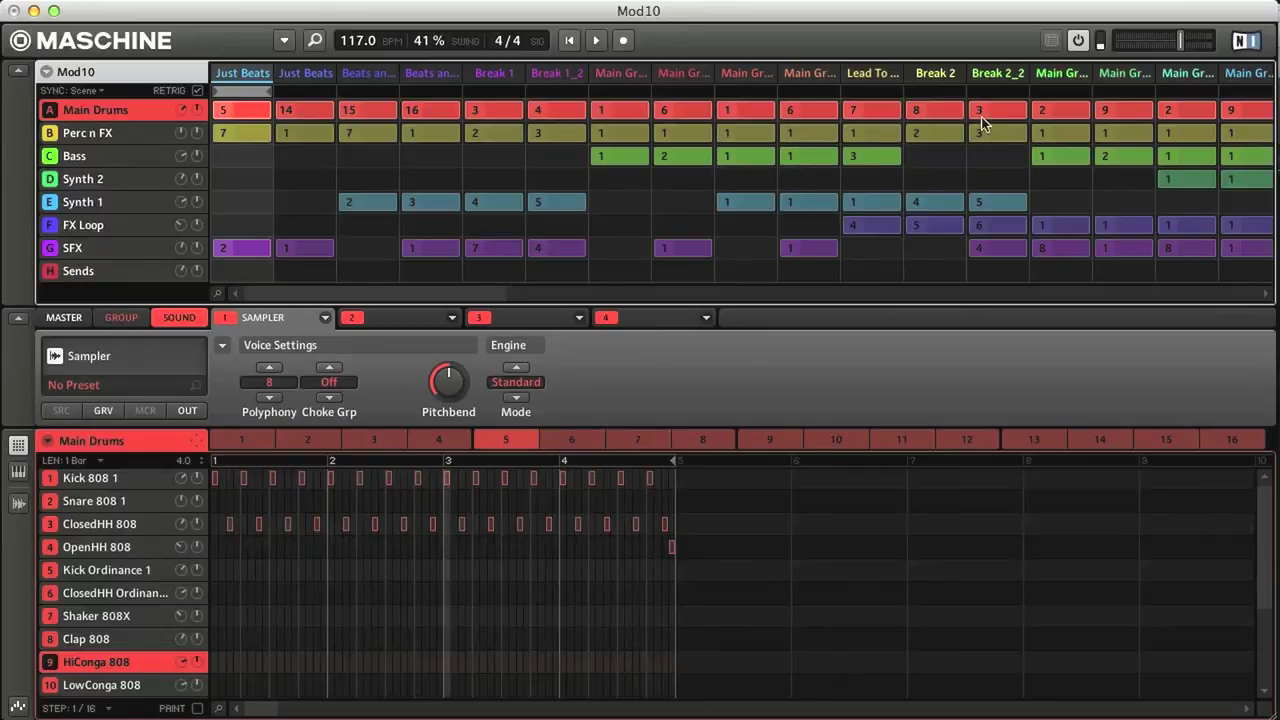
Step: Solo Main Drums and jump through the Just Beats, pattern 15/16, Break and Main Groove scenes
{"action": "left_click", "coordinate": [50, 110], "text": "shift"}
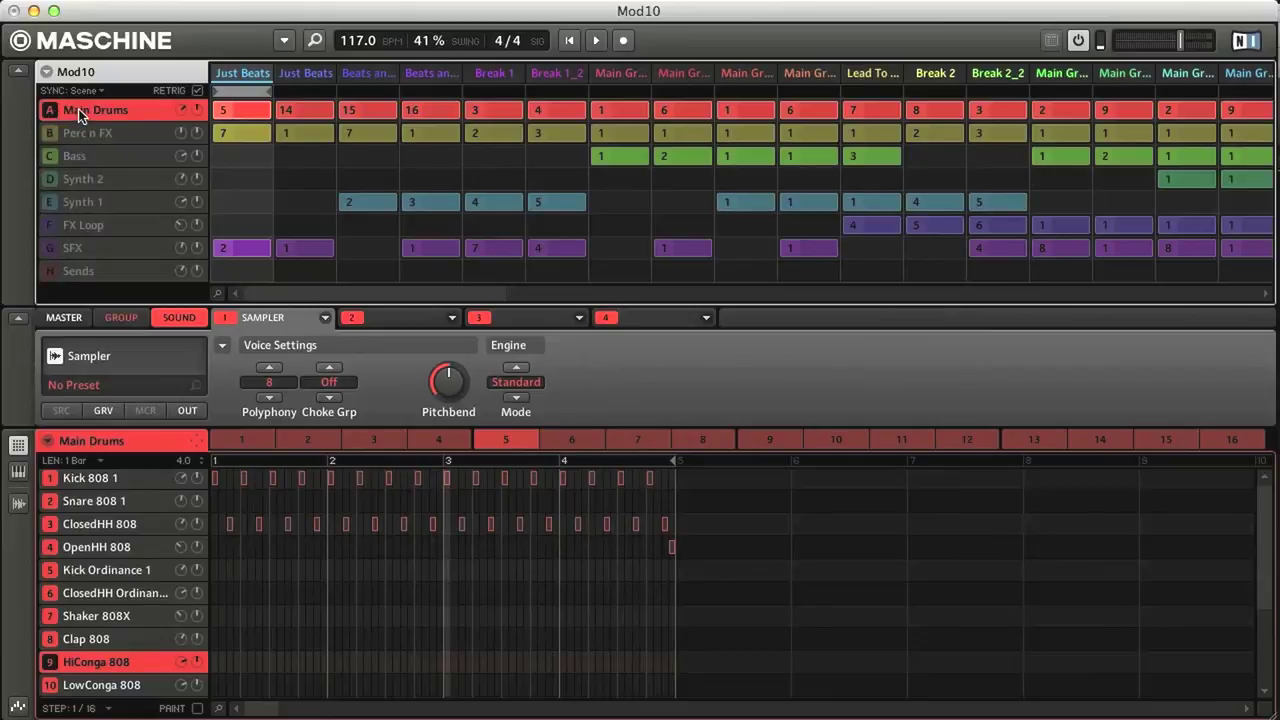
{"action": "left_click", "coordinate": [304, 95]}
{"action": "left_click", "coordinate": [365, 92]}
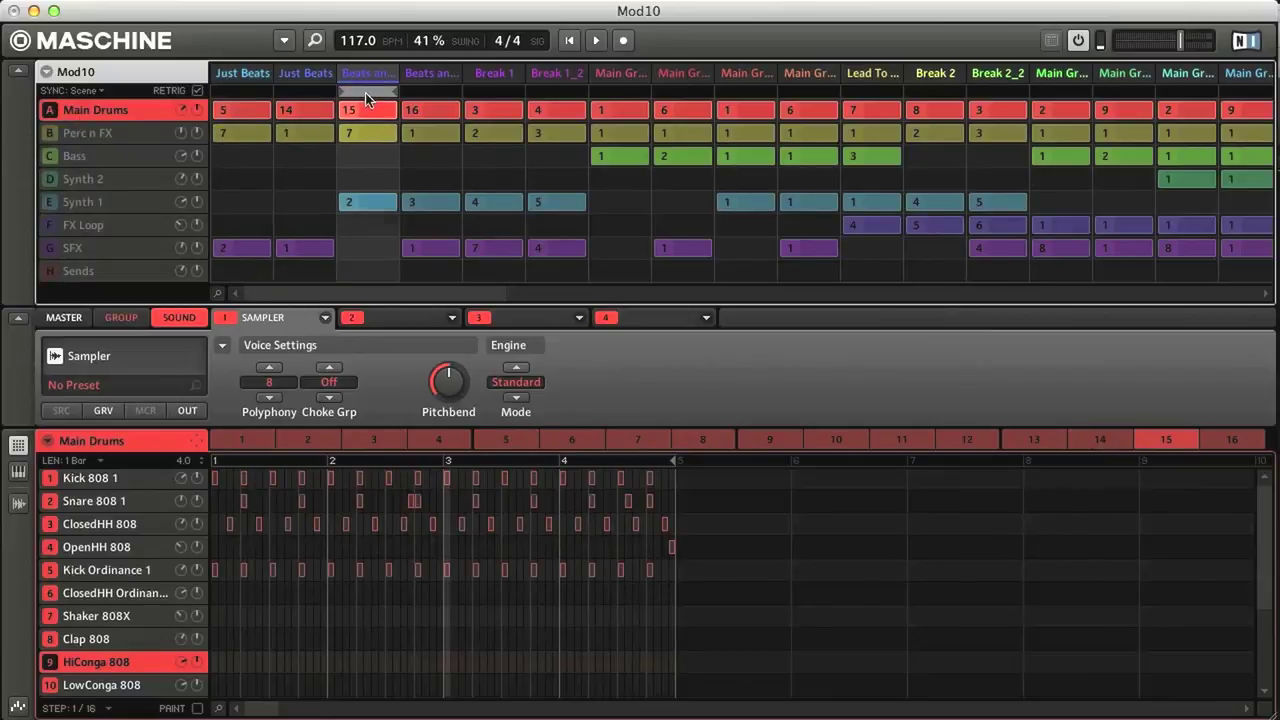
{"action": "left_click", "coordinate": [433, 92]}
{"action": "left_click", "coordinate": [253, 93]}
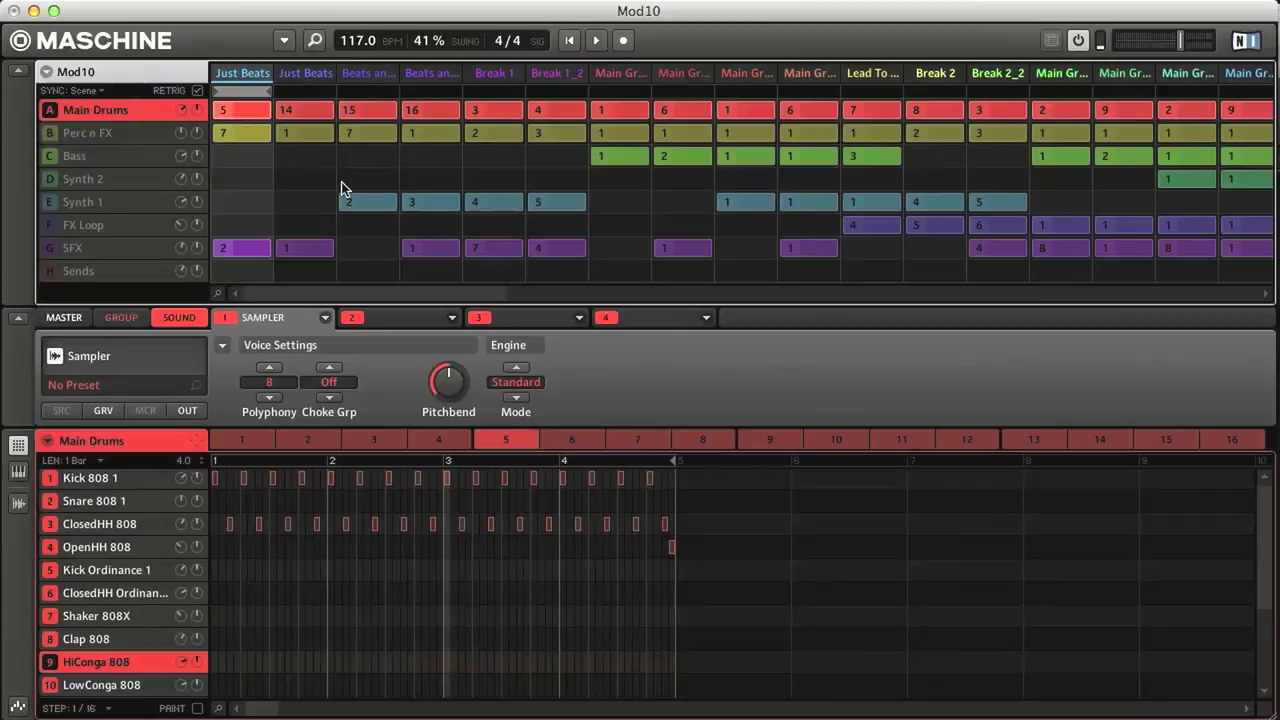
{"action": "left_click", "coordinate": [378, 91]}
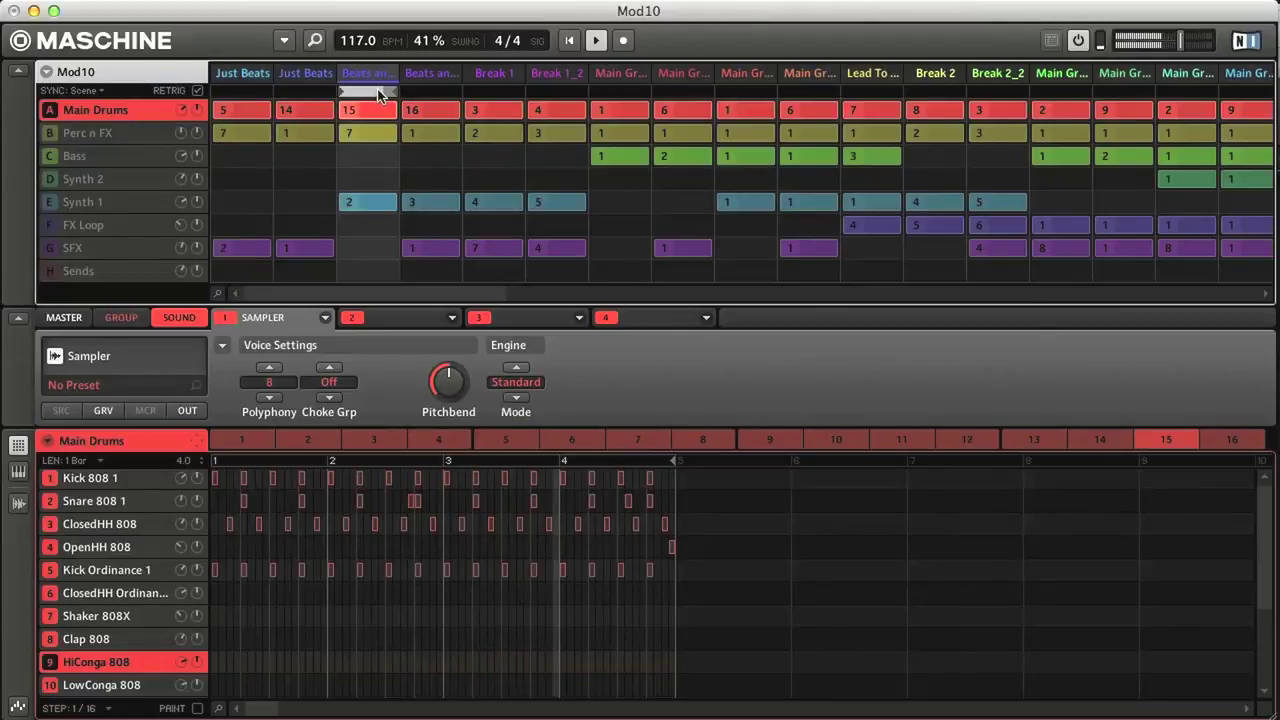
{"action": "left_click", "coordinate": [495, 92]}
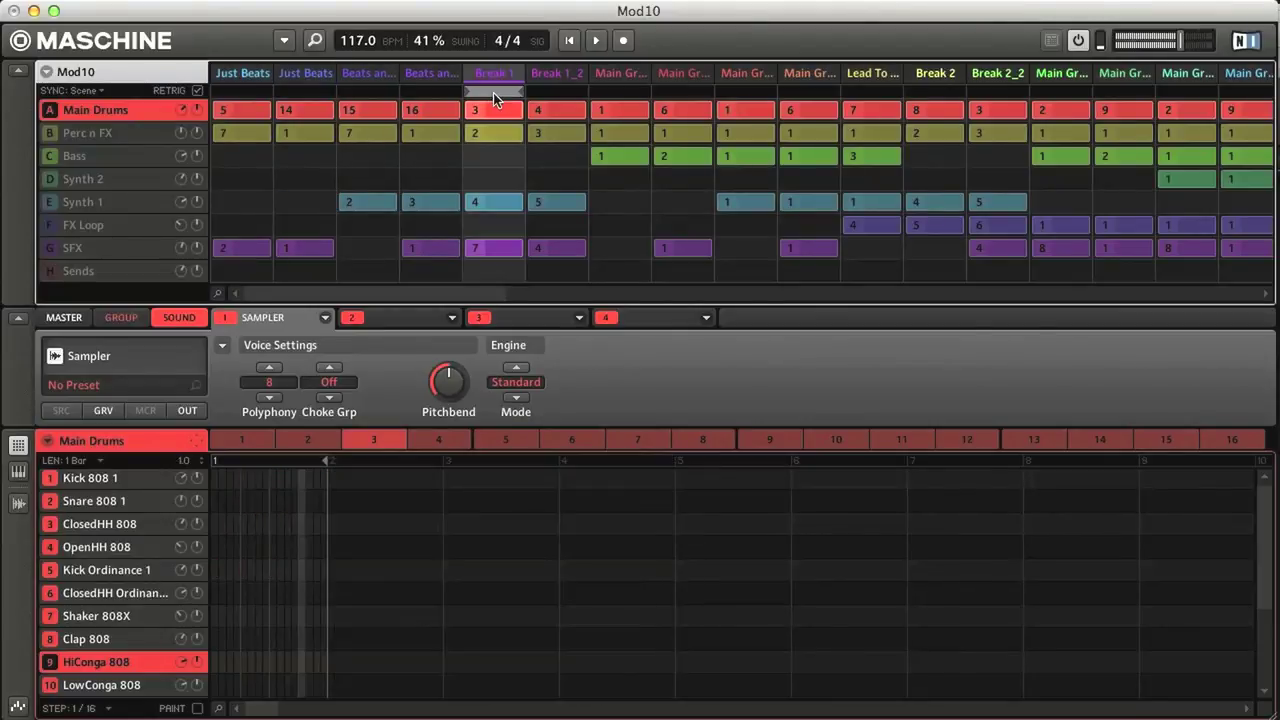
{"action": "left_click", "coordinate": [617, 91]}
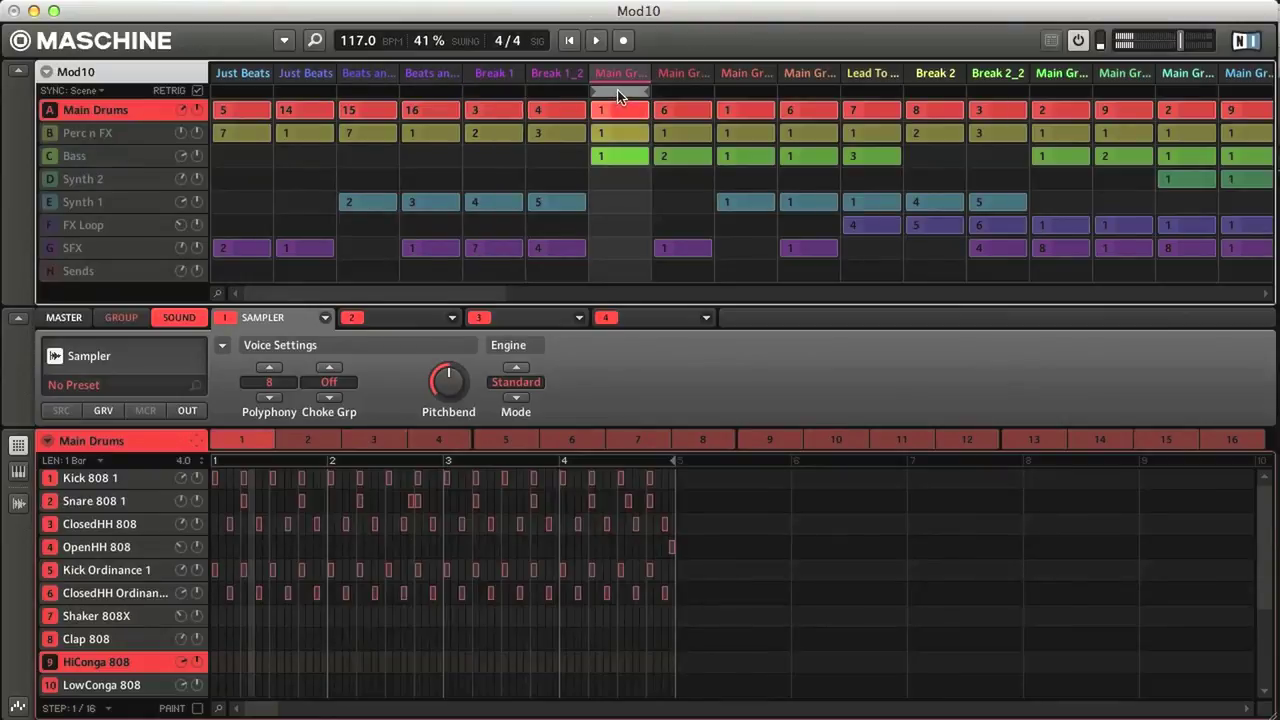
{"action": "left_click", "coordinate": [936, 92]}
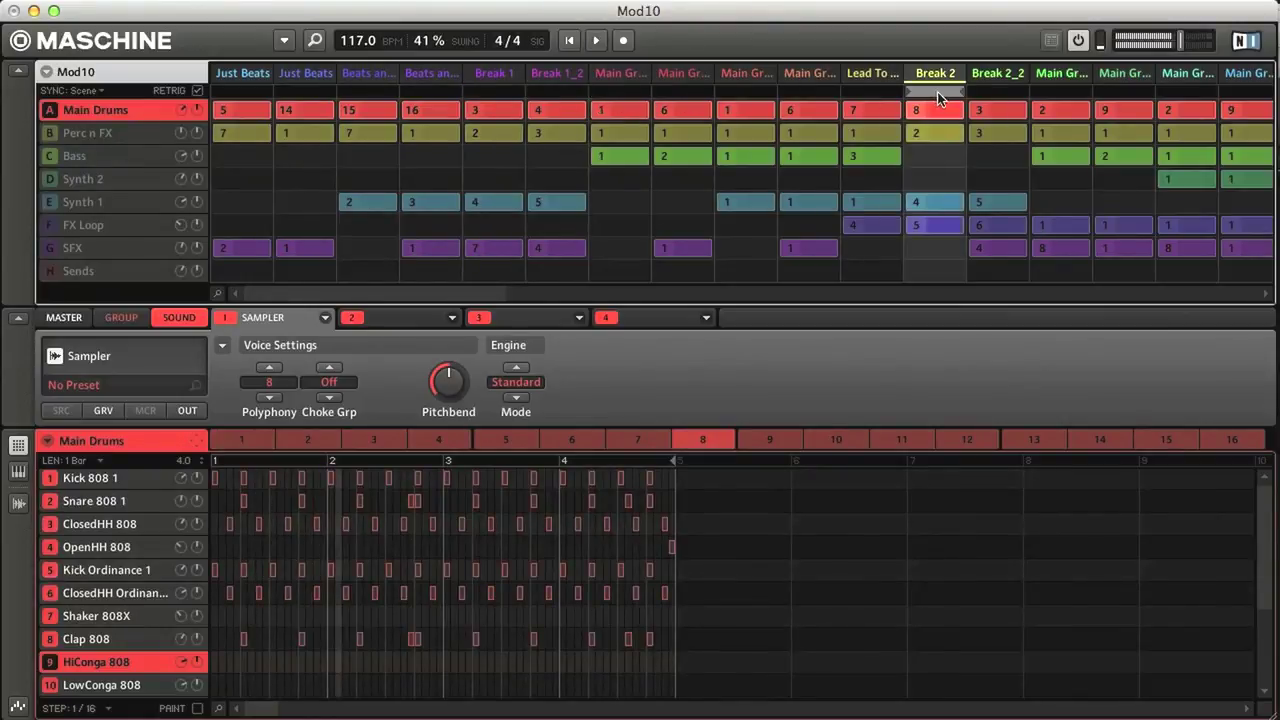
{"action": "left_click", "coordinate": [1188, 92]}
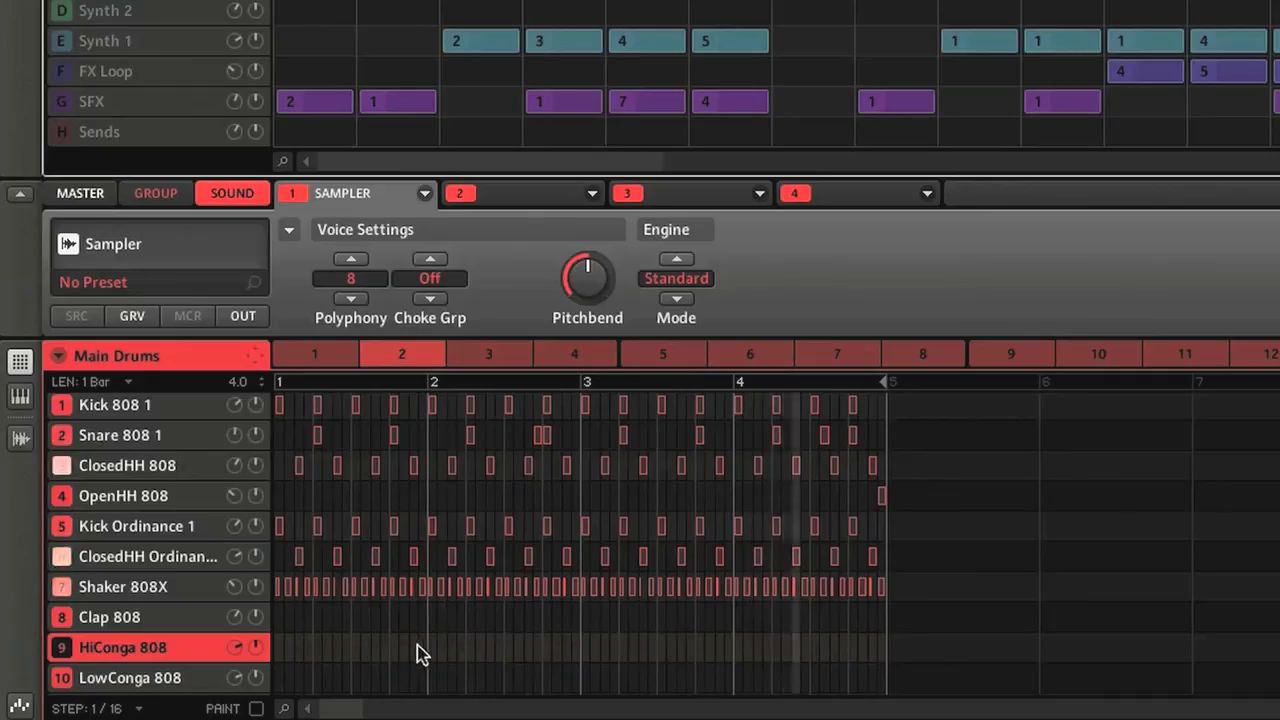
Step: Add four HiConga 808 notes to pattern 2, then select and delete them
{"action": "left_click", "coordinate": [383, 648]}
{"action": "left_click", "coordinate": [356, 648]}
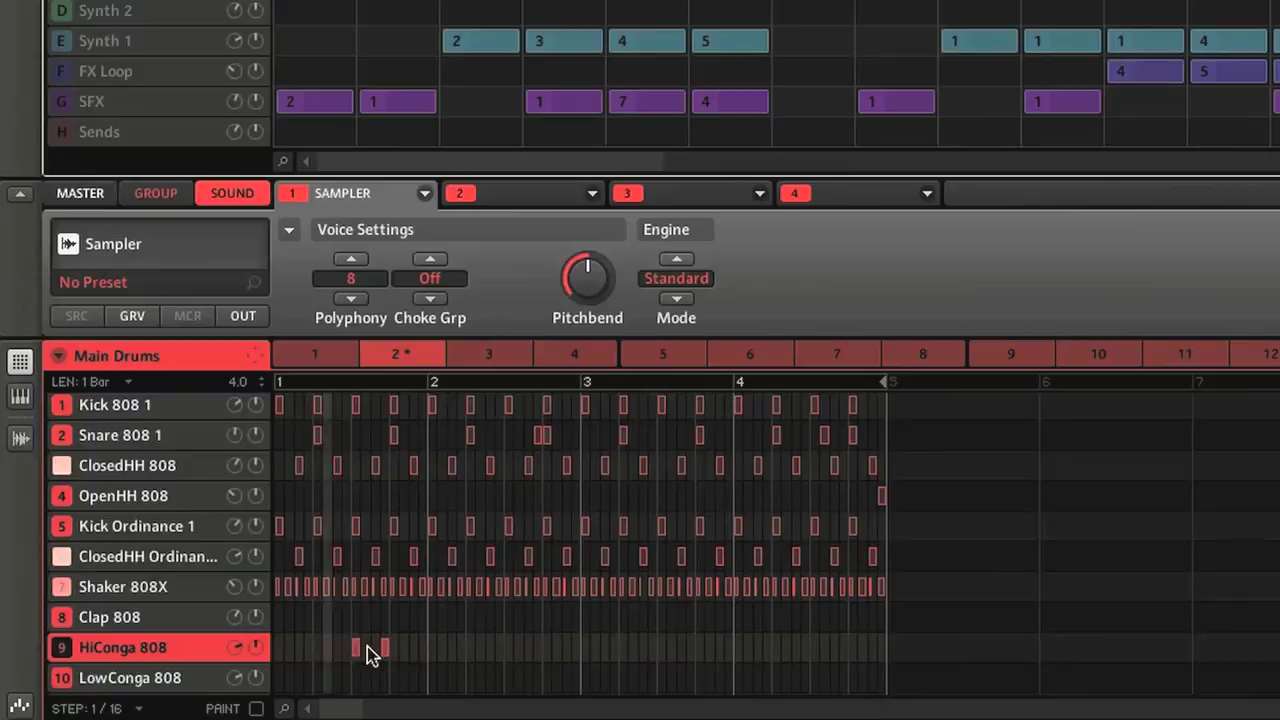
{"action": "left_click", "coordinate": [423, 648]}
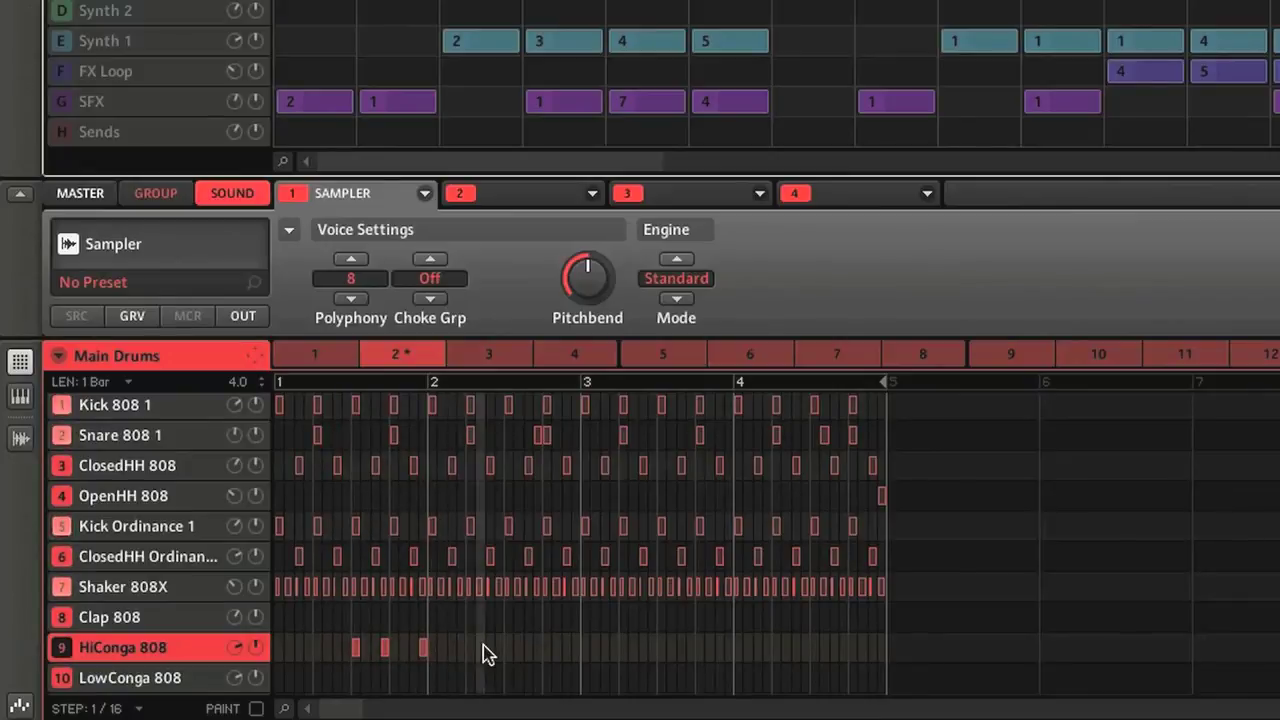
{"action": "left_click", "coordinate": [521, 648]}
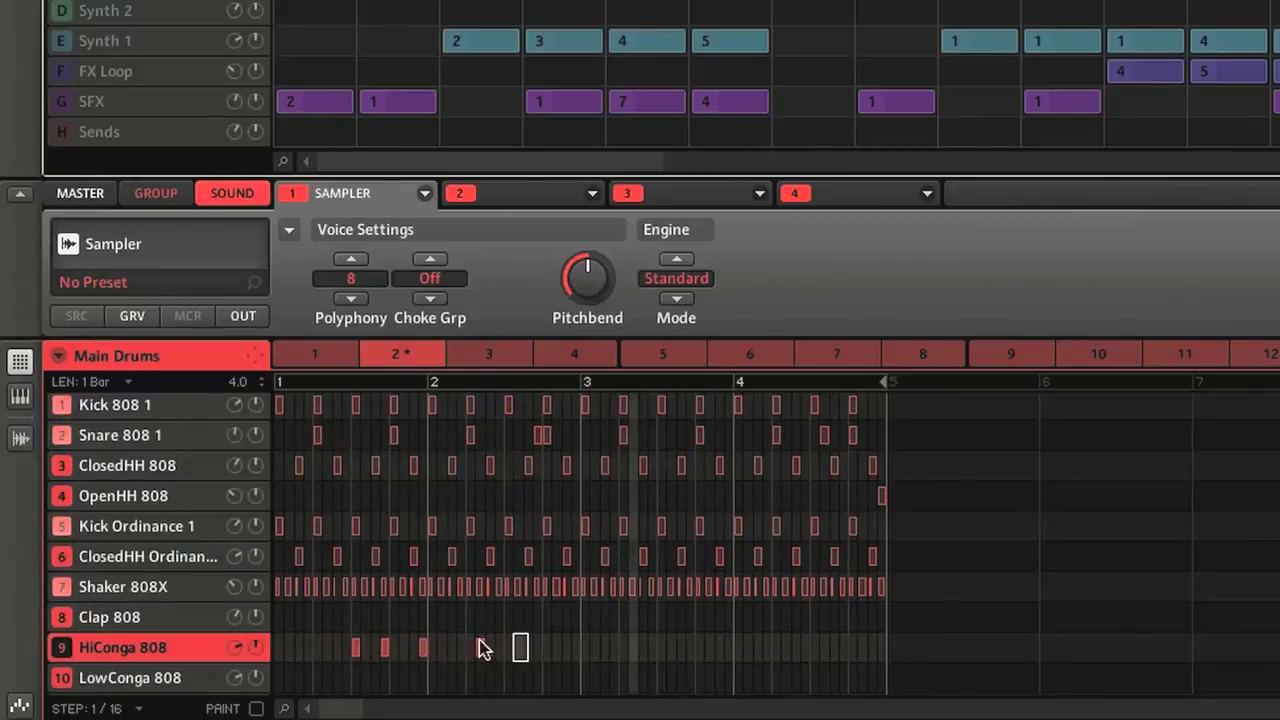
{"action": "left_click_drag", "start_coordinate": [532, 628], "coordinate": [336, 665]}
{"action": "key", "text": "Delete"}
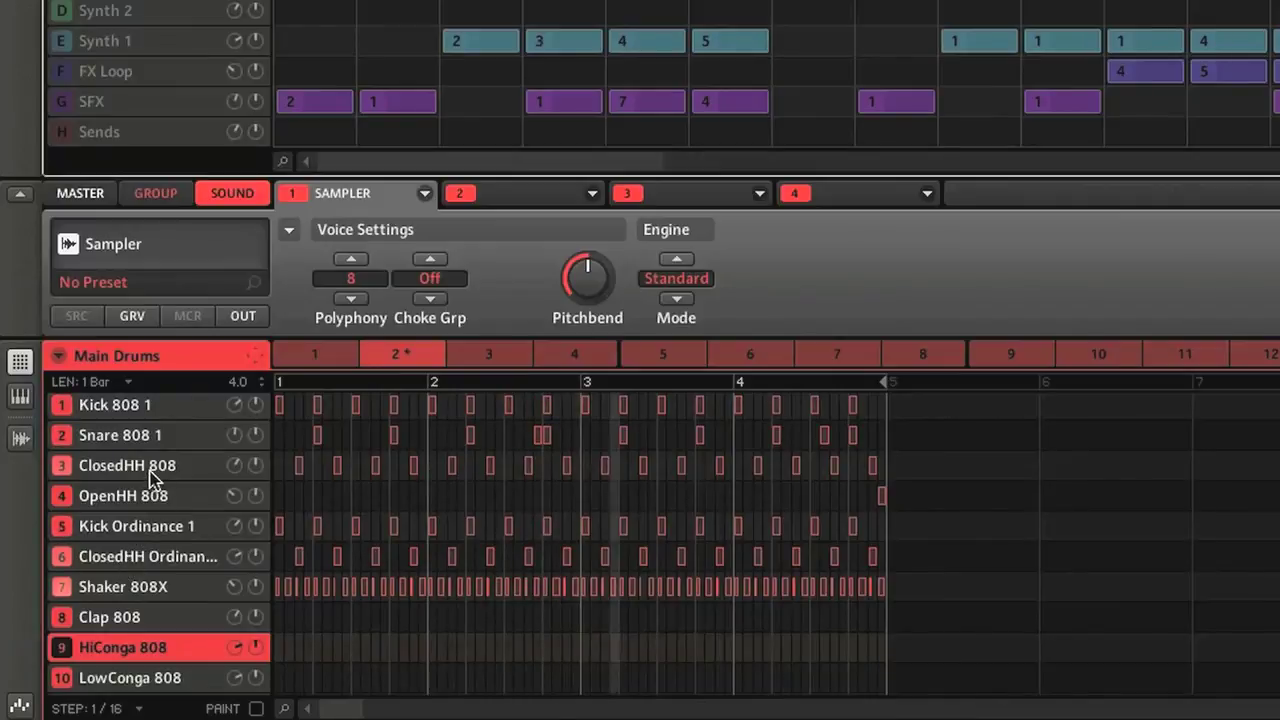
Step: Show the Synth 2 group's pattern in the Keyboard piano-roll view
{"action": "left_click", "coordinate": [62, 14]}
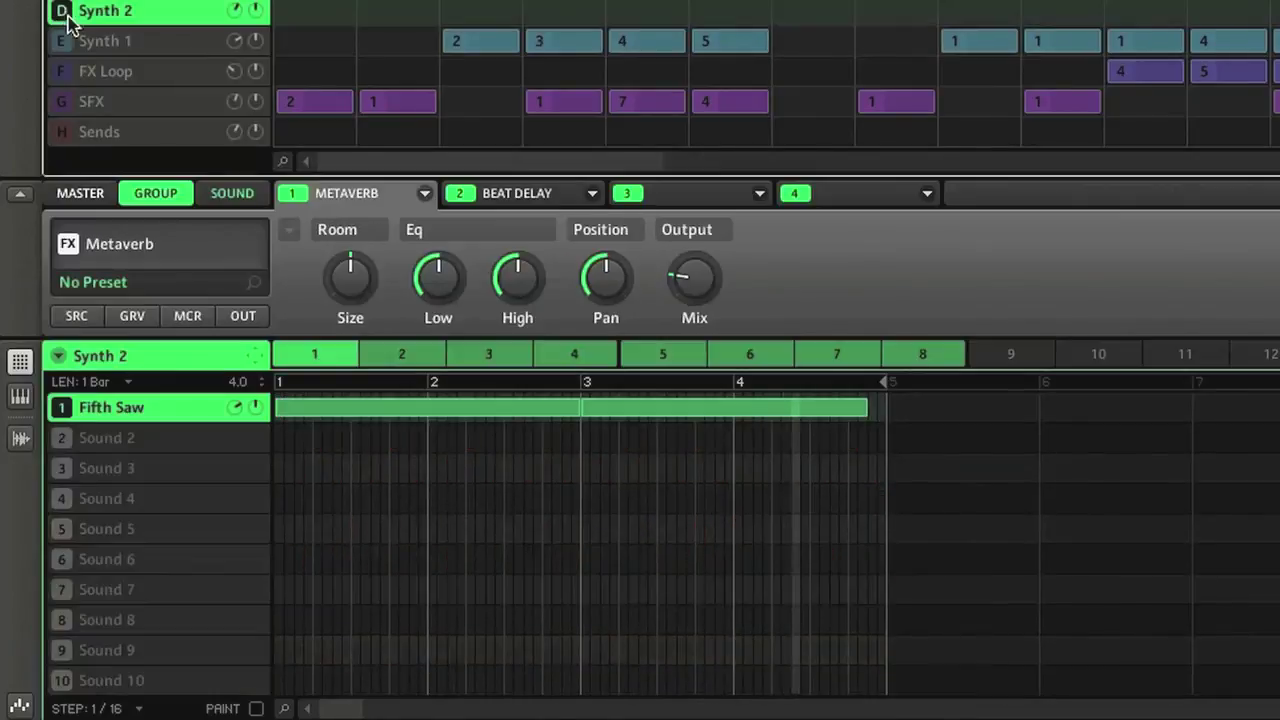
{"action": "left_click", "coordinate": [21, 397]}
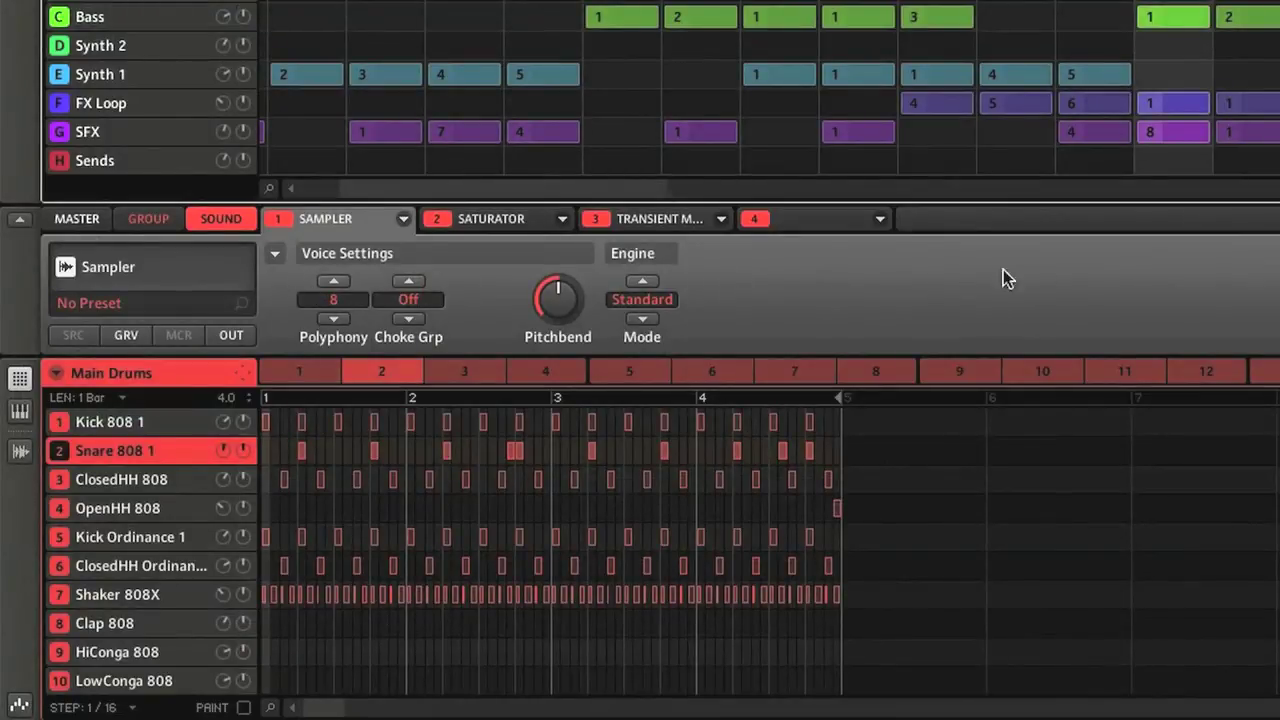
Step: Step through the snare's effect slots: Saturator, Transient Master, empty fourth slot and Sampler
{"action": "left_click", "coordinate": [485, 226]}
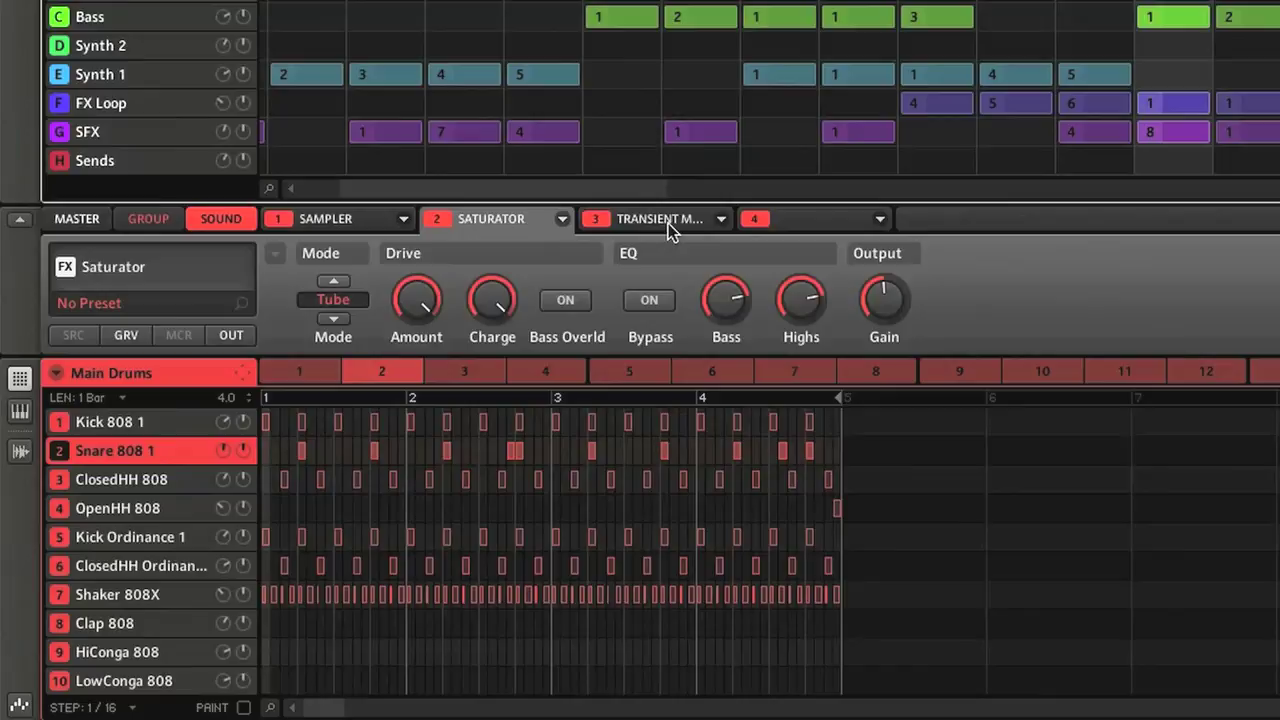
{"action": "left_click", "coordinate": [660, 222]}
{"action": "left_click", "coordinate": [818, 227]}
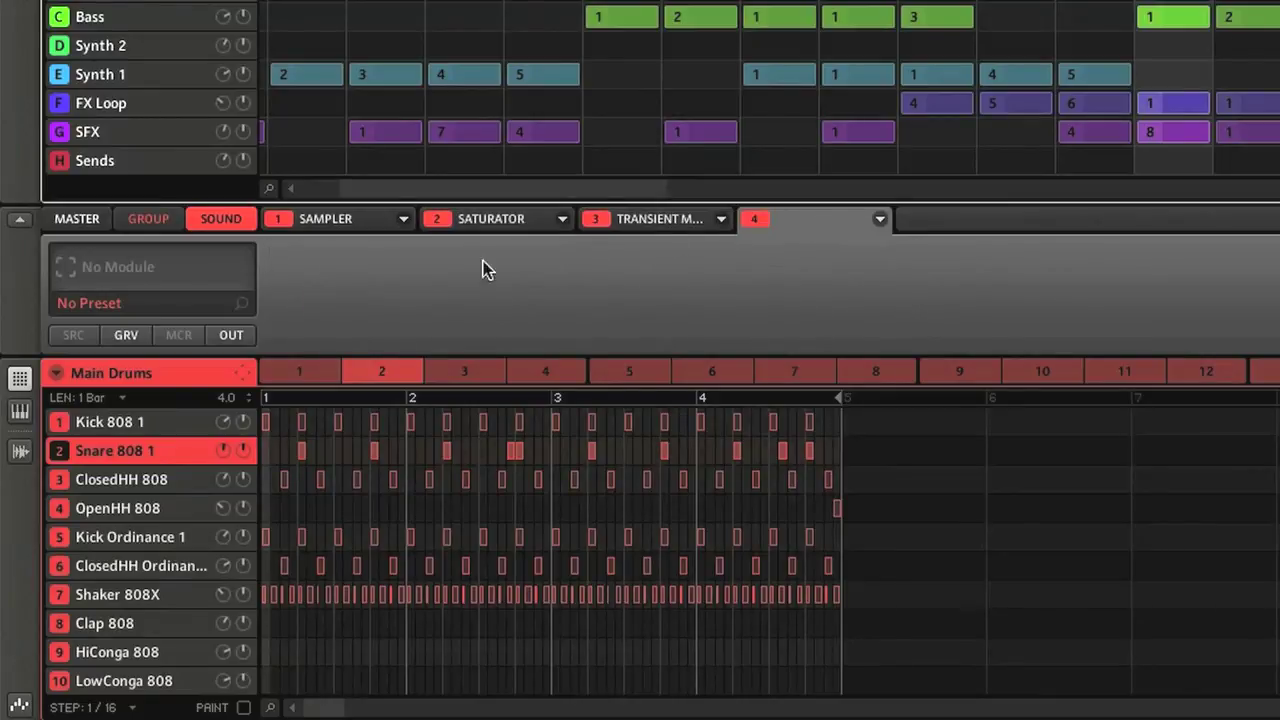
{"action": "left_click", "coordinate": [336, 222]}
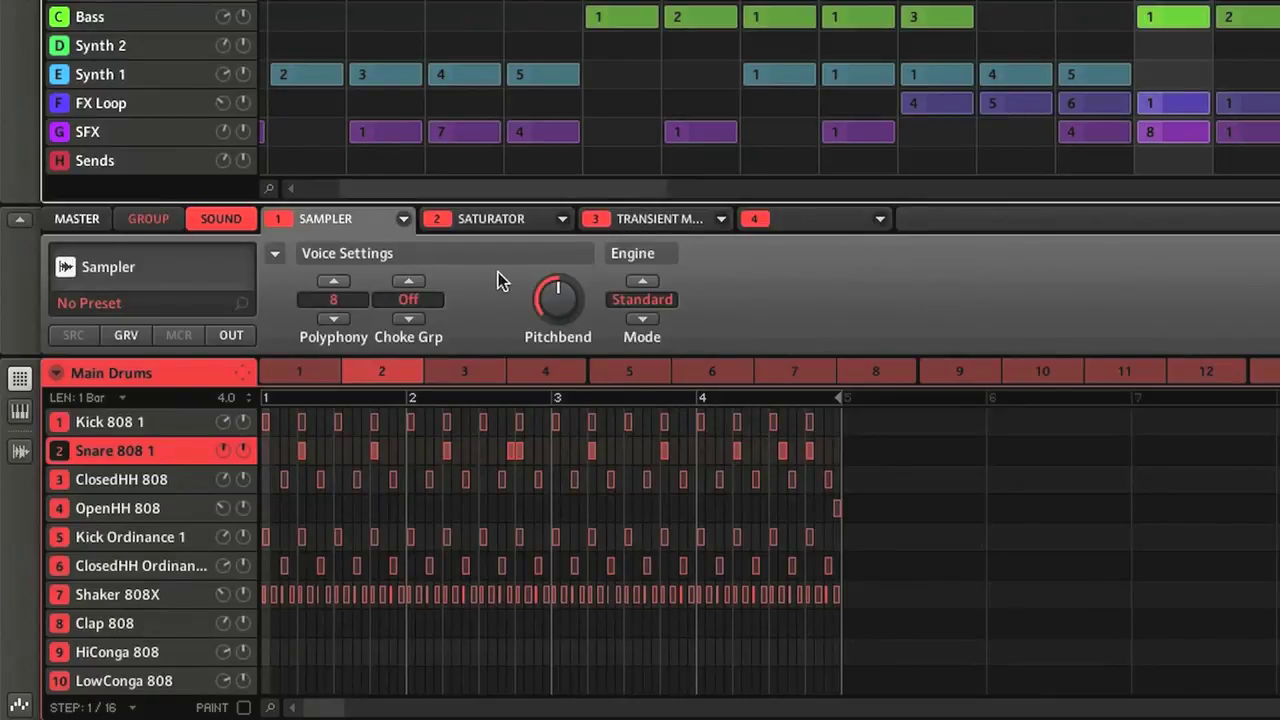
{"action": "left_click", "coordinate": [517, 229]}
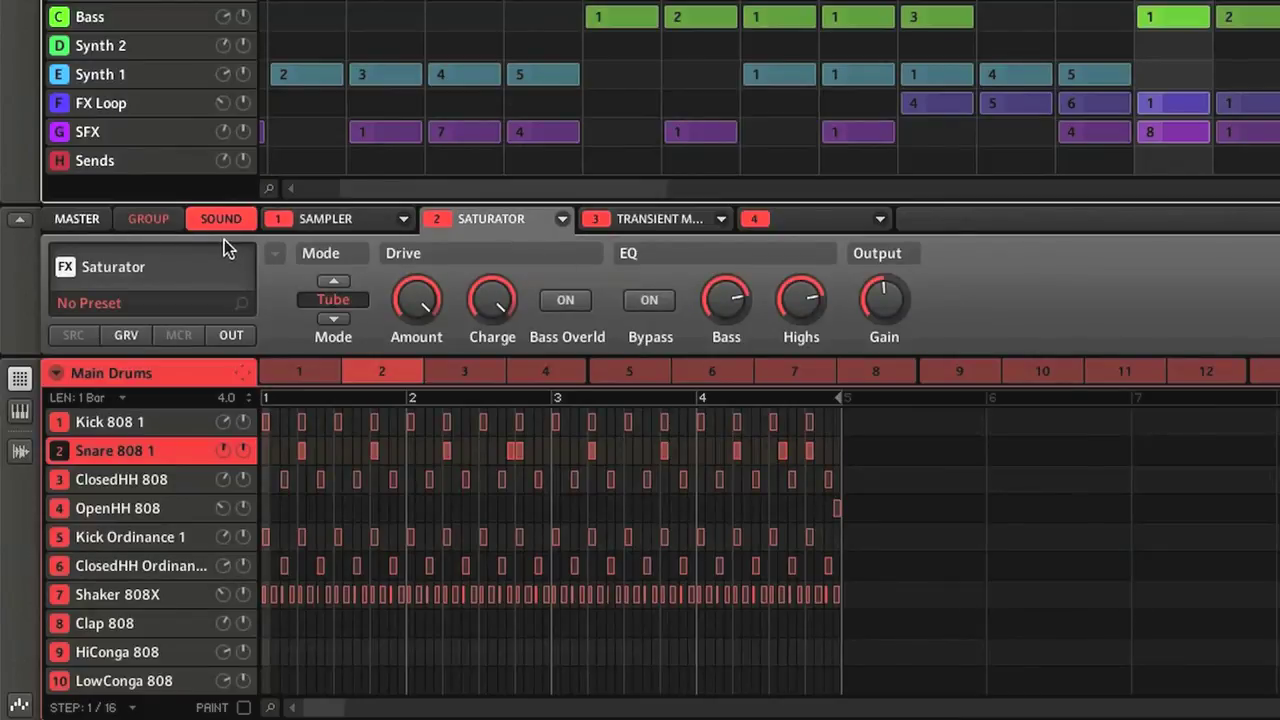
Step: Select ClosedHH 808 and compare its group, master and sound-level effect chains
{"action": "left_click", "coordinate": [178, 480]}
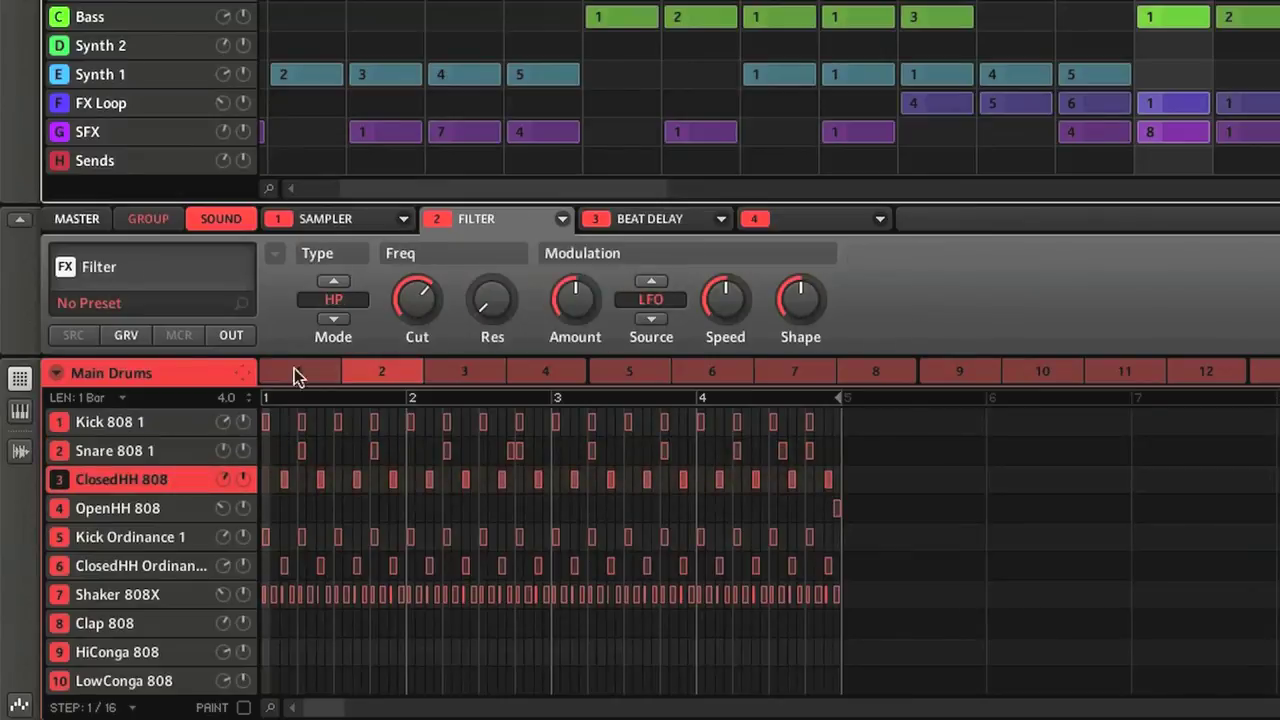
{"action": "left_click", "coordinate": [146, 220]}
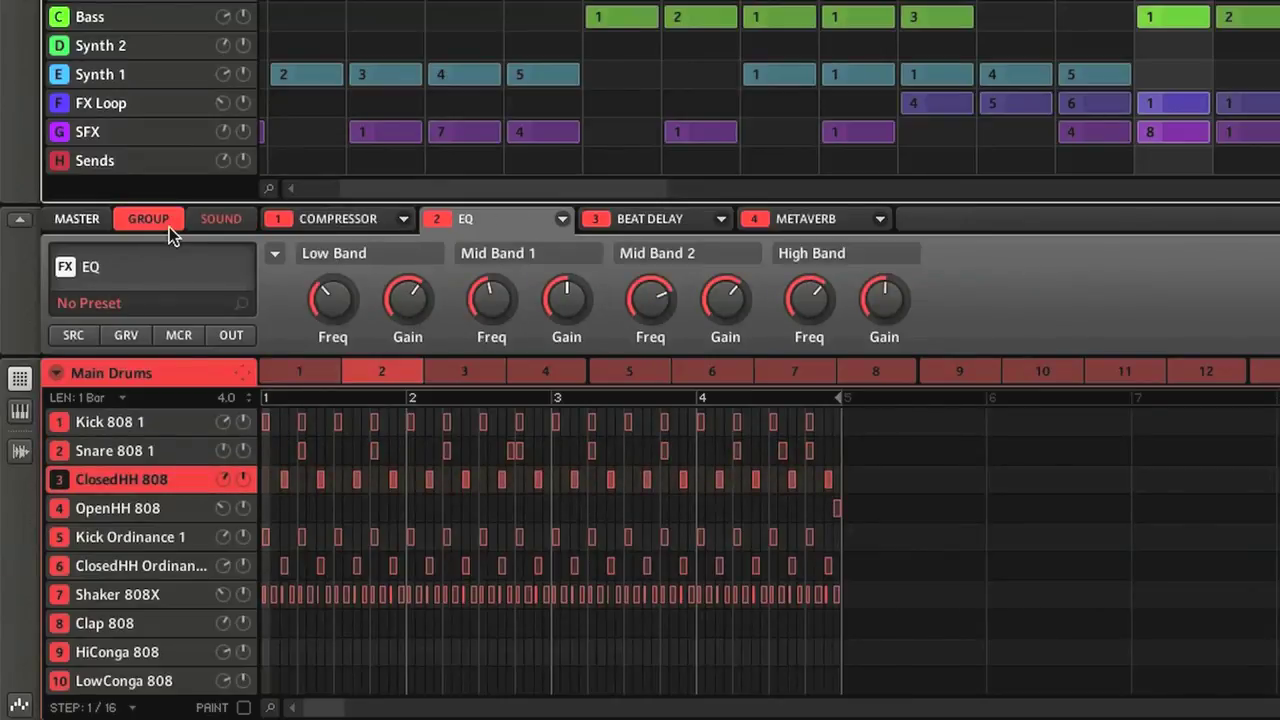
{"action": "left_click", "coordinate": [82, 221]}
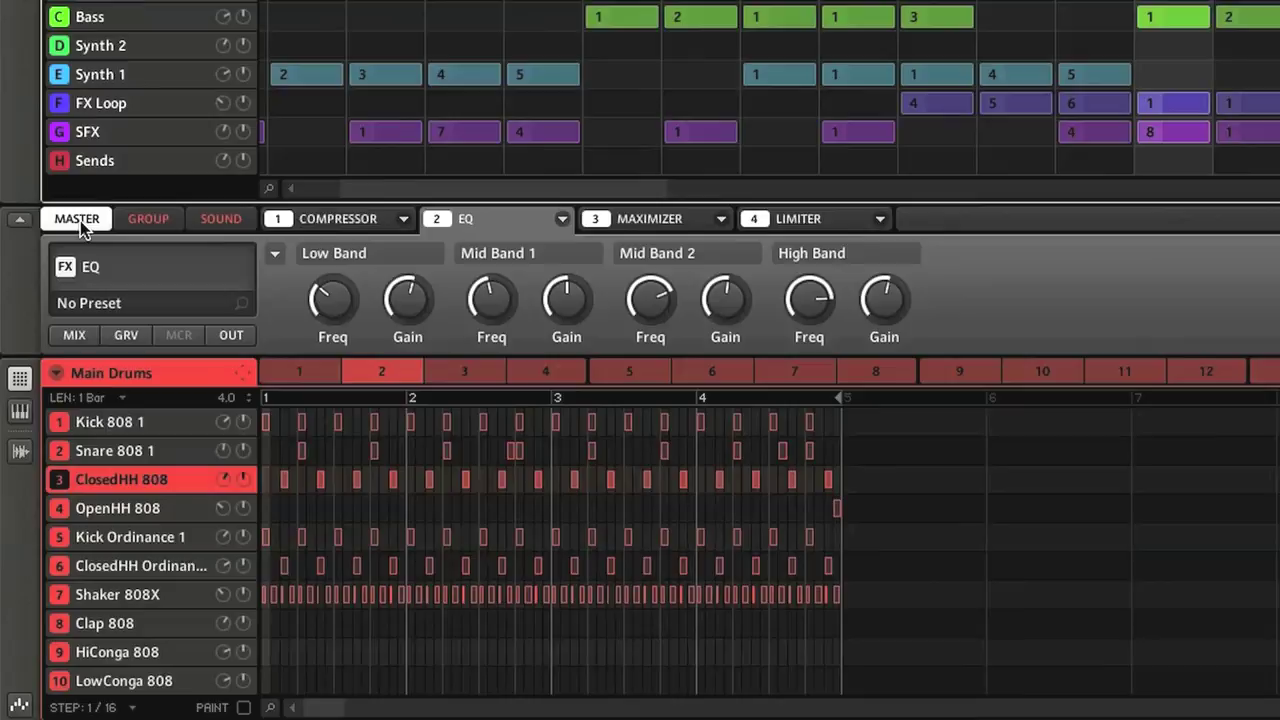
{"action": "left_click", "coordinate": [216, 222]}
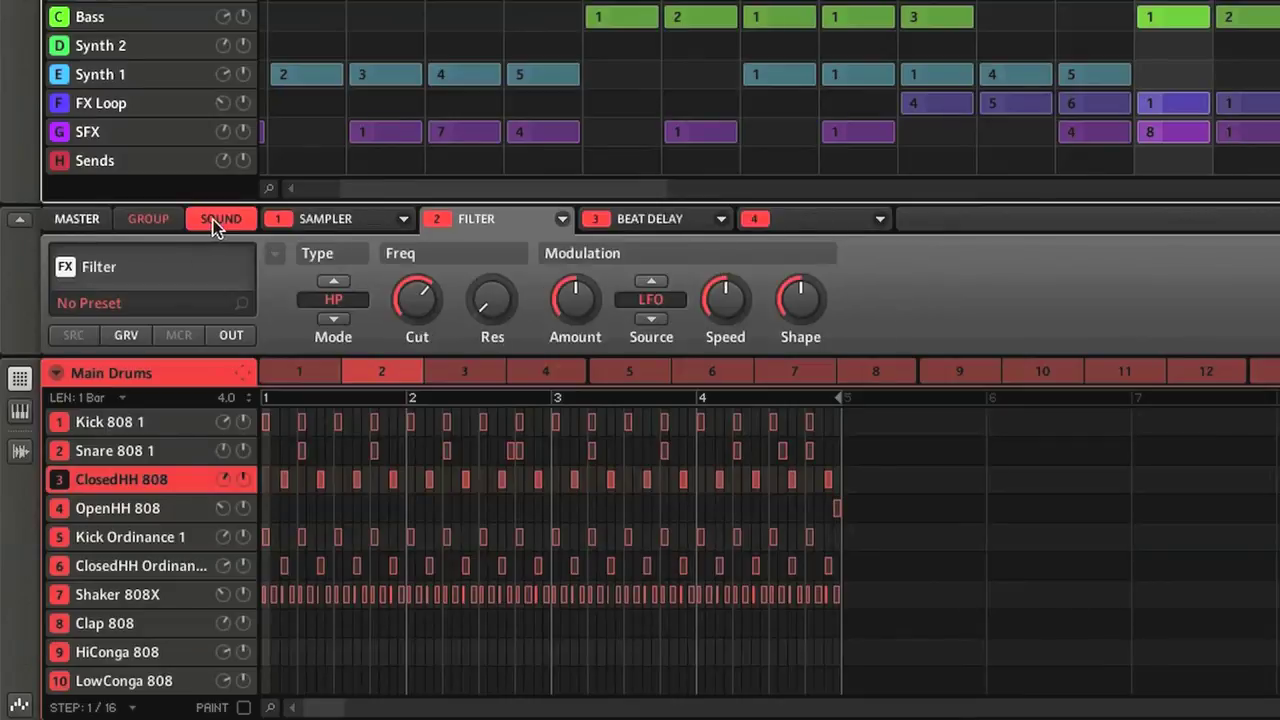
Step: Open the fourth effect slot's module list and close it without loading an effect
{"action": "left_click", "coordinate": [828, 220]}
{"action": "left_click", "coordinate": [879, 220]}
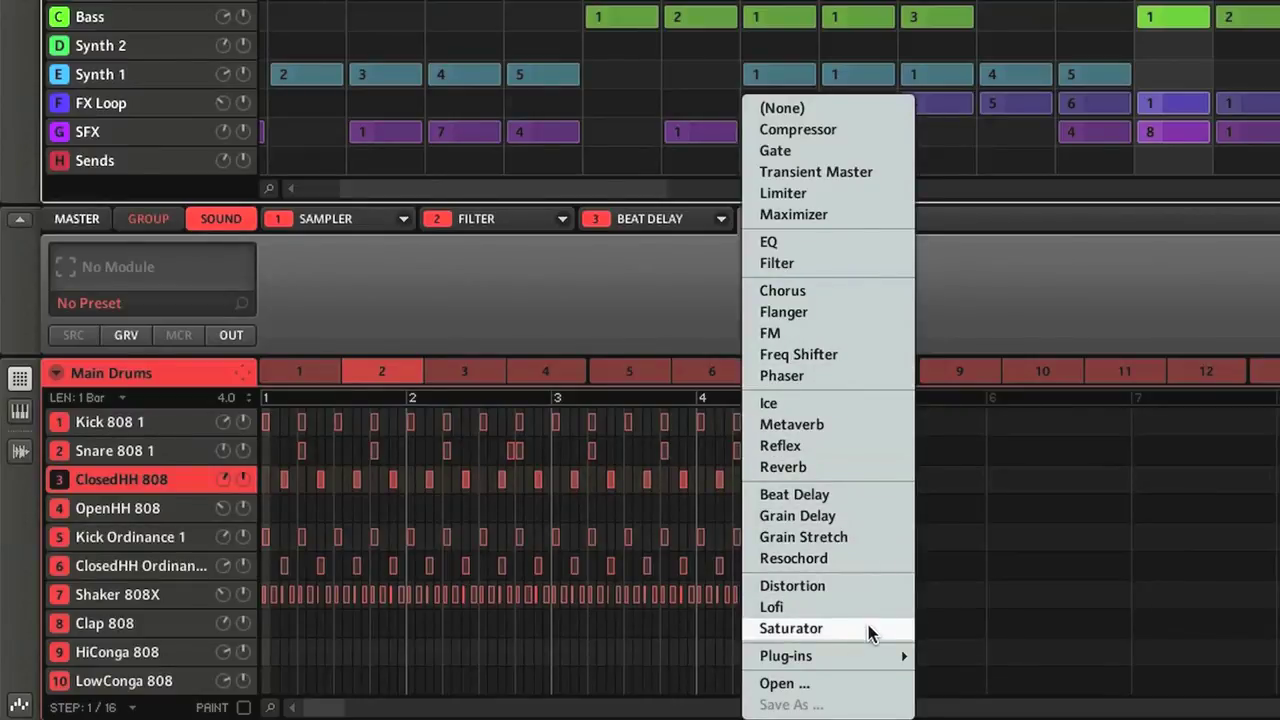
{"action": "left_click", "coordinate": [968, 311]}
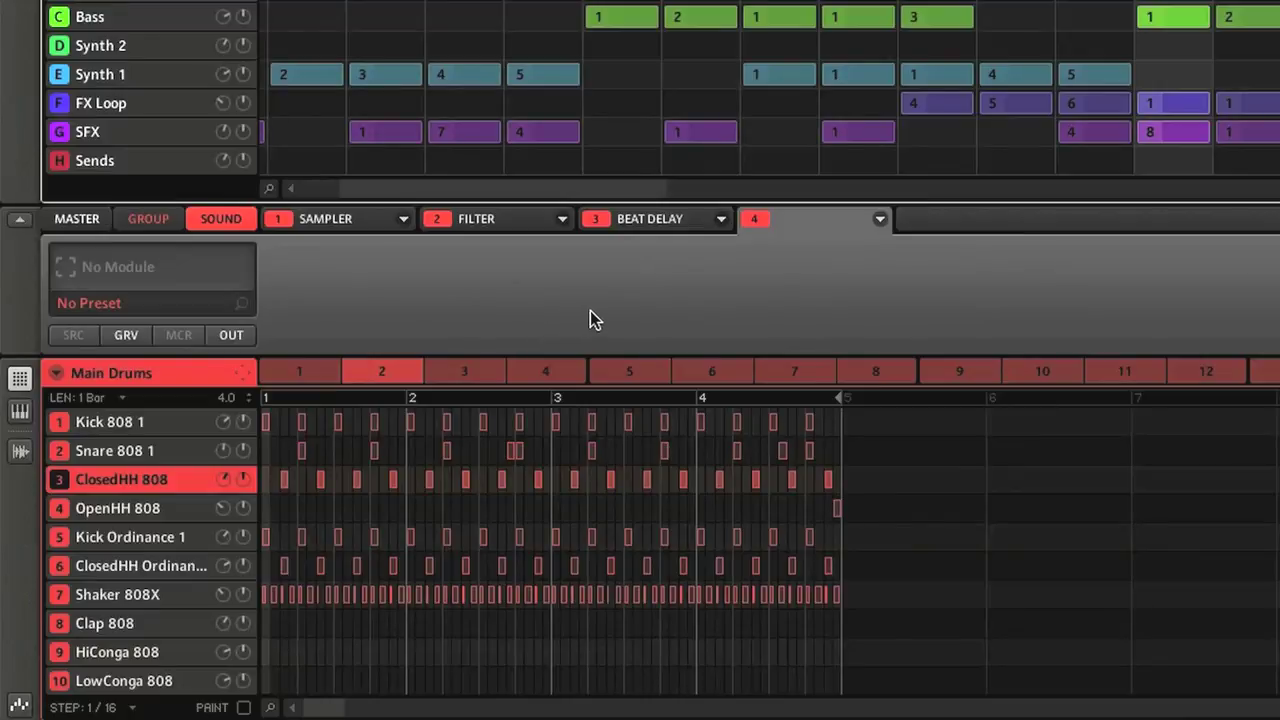
{"action": "left_click", "coordinate": [120, 163]}
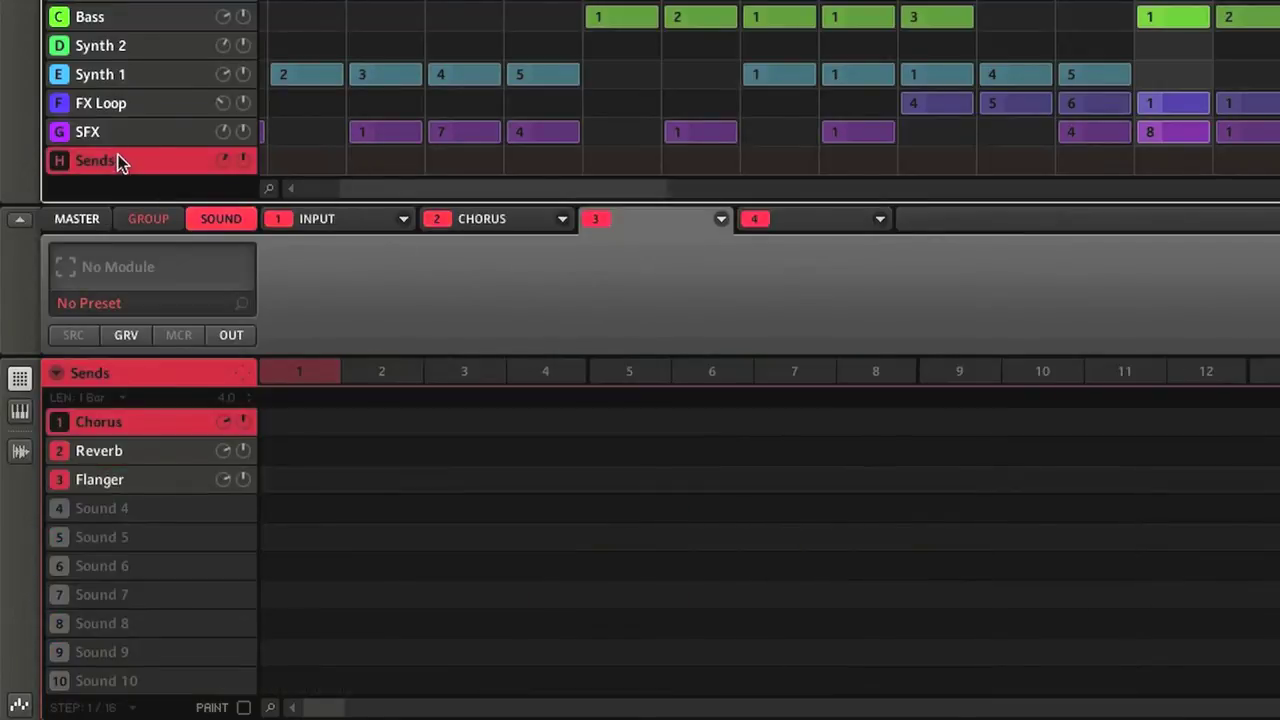
{"action": "left_click", "coordinate": [360, 228]}
{"action": "left_click", "coordinate": [494, 223]}
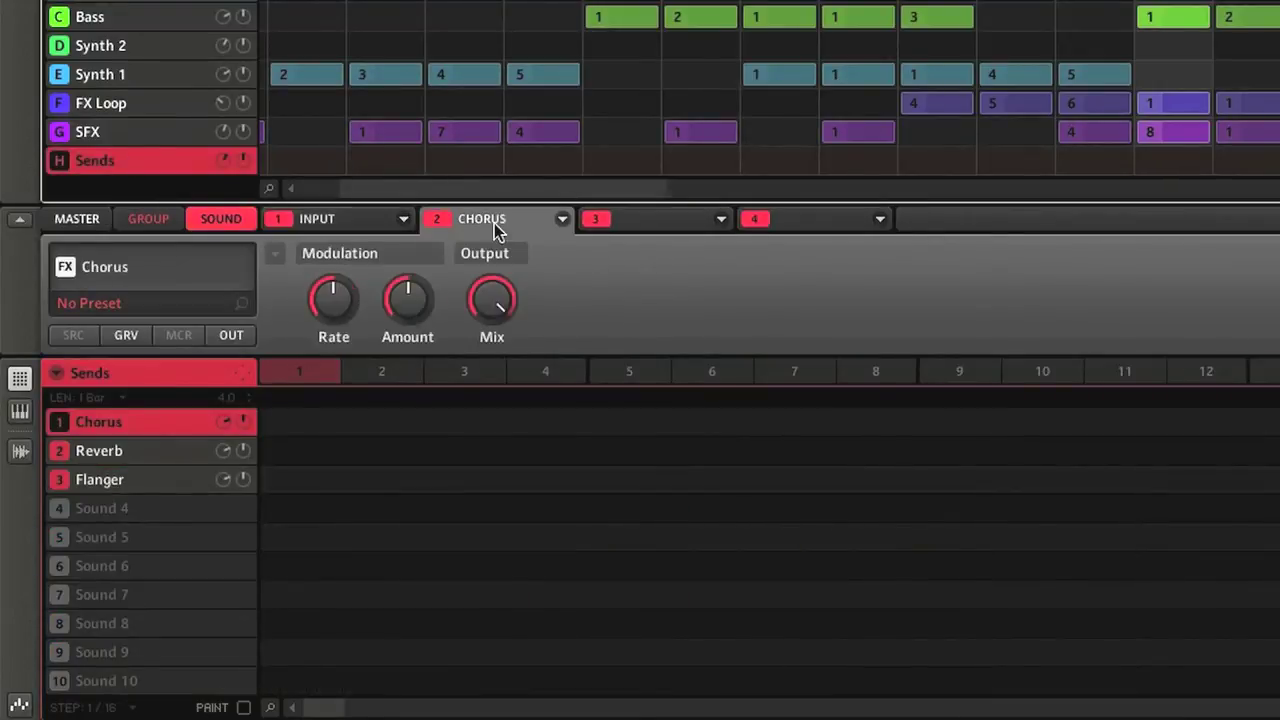
{"action": "left_click", "coordinate": [151, 452]}
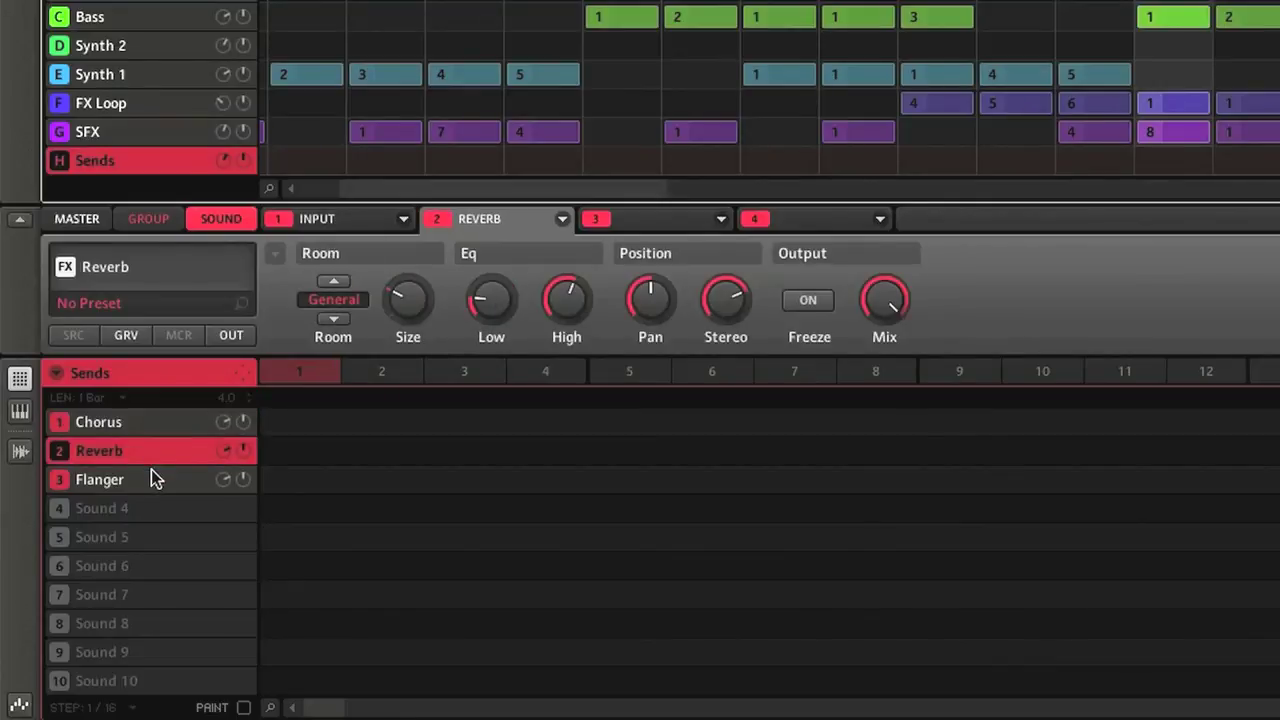
{"action": "left_click", "coordinate": [151, 479]}
{"action": "left_click", "coordinate": [158, 422]}
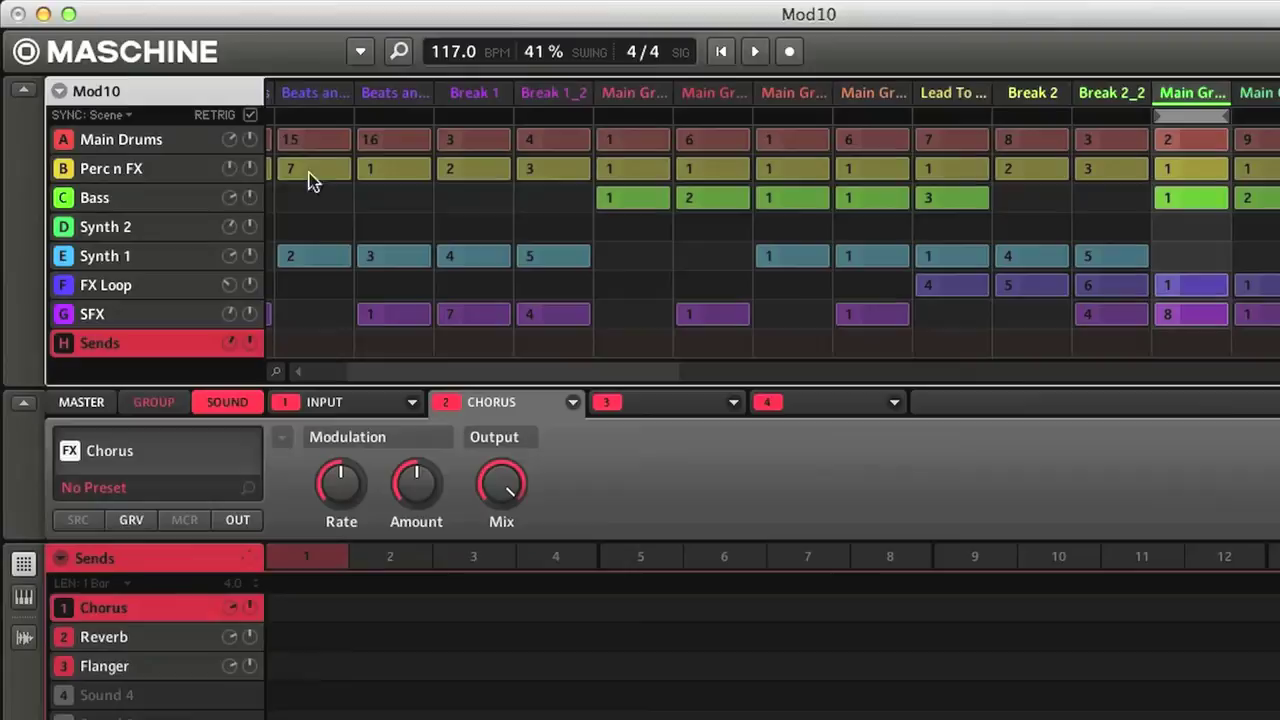
{"action": "left_click", "coordinate": [112, 139]}
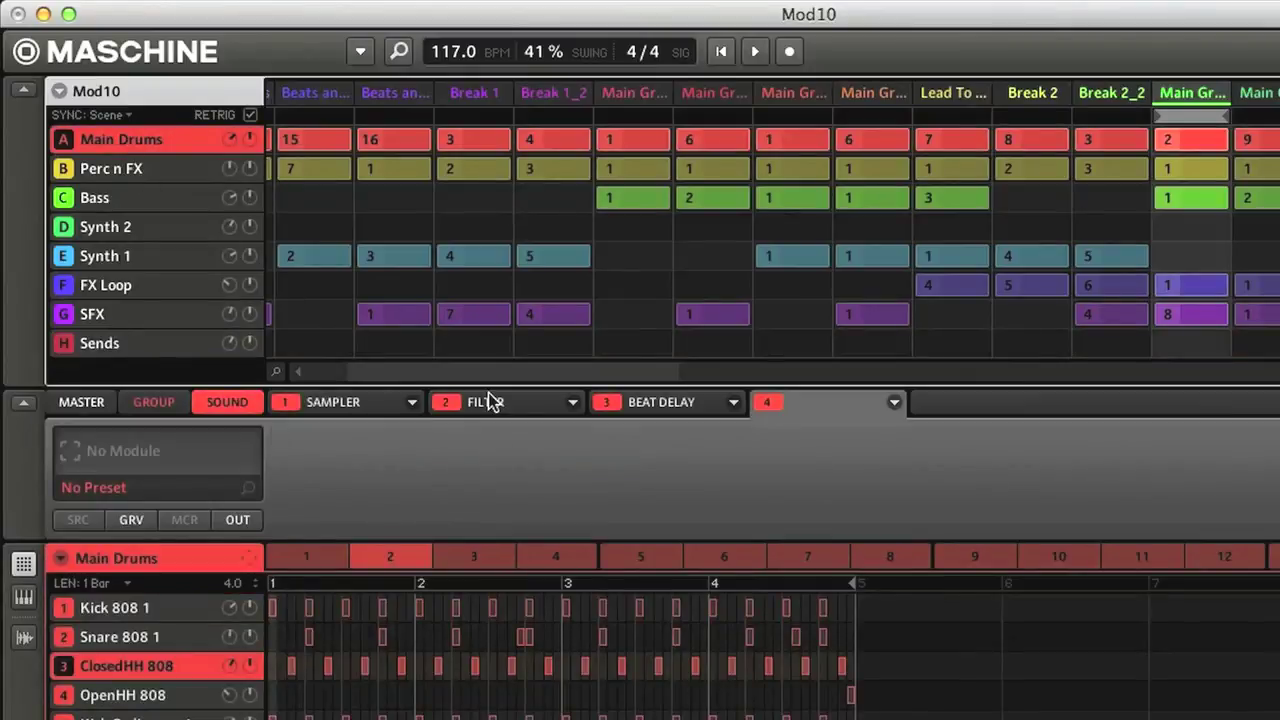
Step: Load the Reaktor Combination FX preset Almost Unstable into ClosedHH 808, then show the Project browser
{"action": "left_click", "coordinate": [400, 54]}
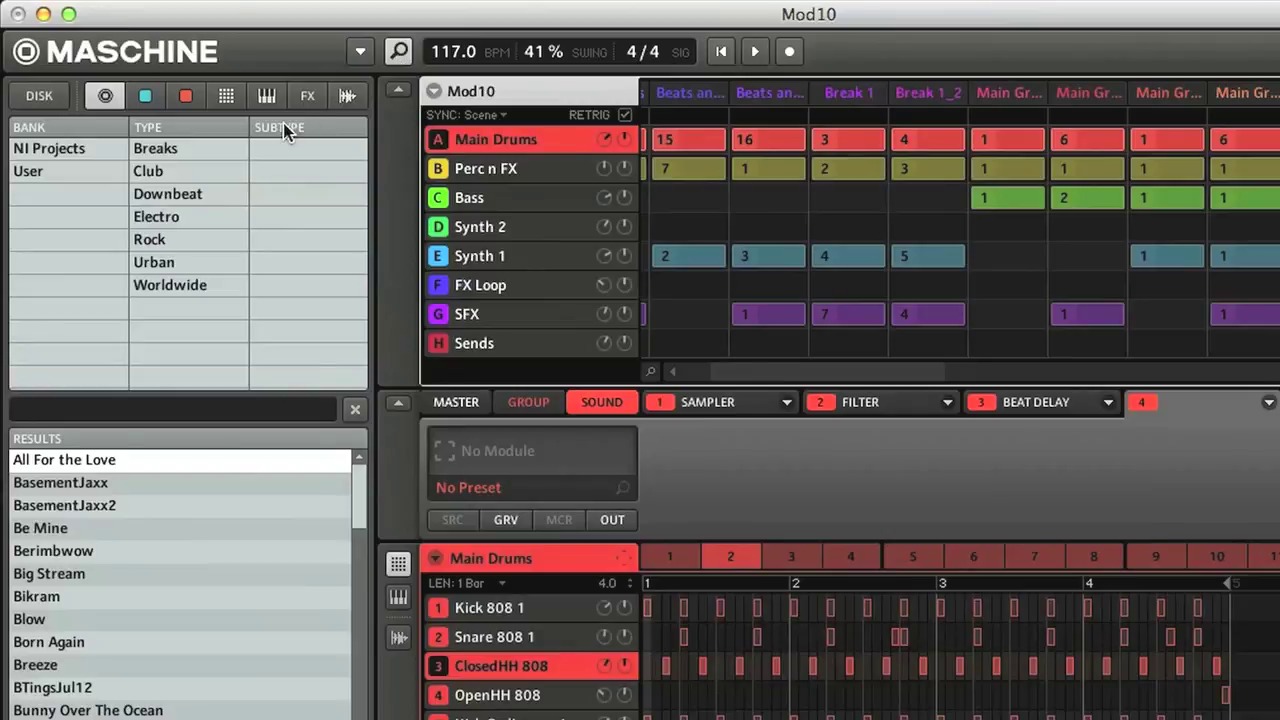
{"action": "left_click", "coordinate": [308, 97]}
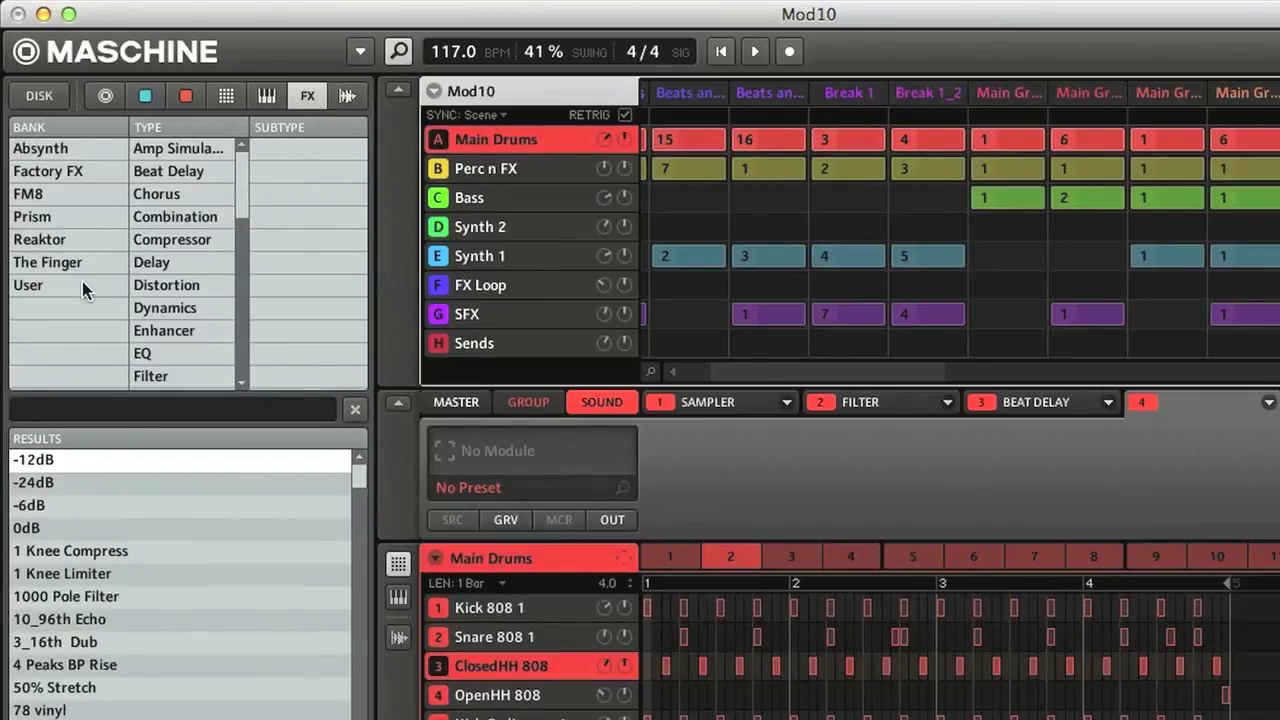
{"action": "left_click", "coordinate": [63, 239]}
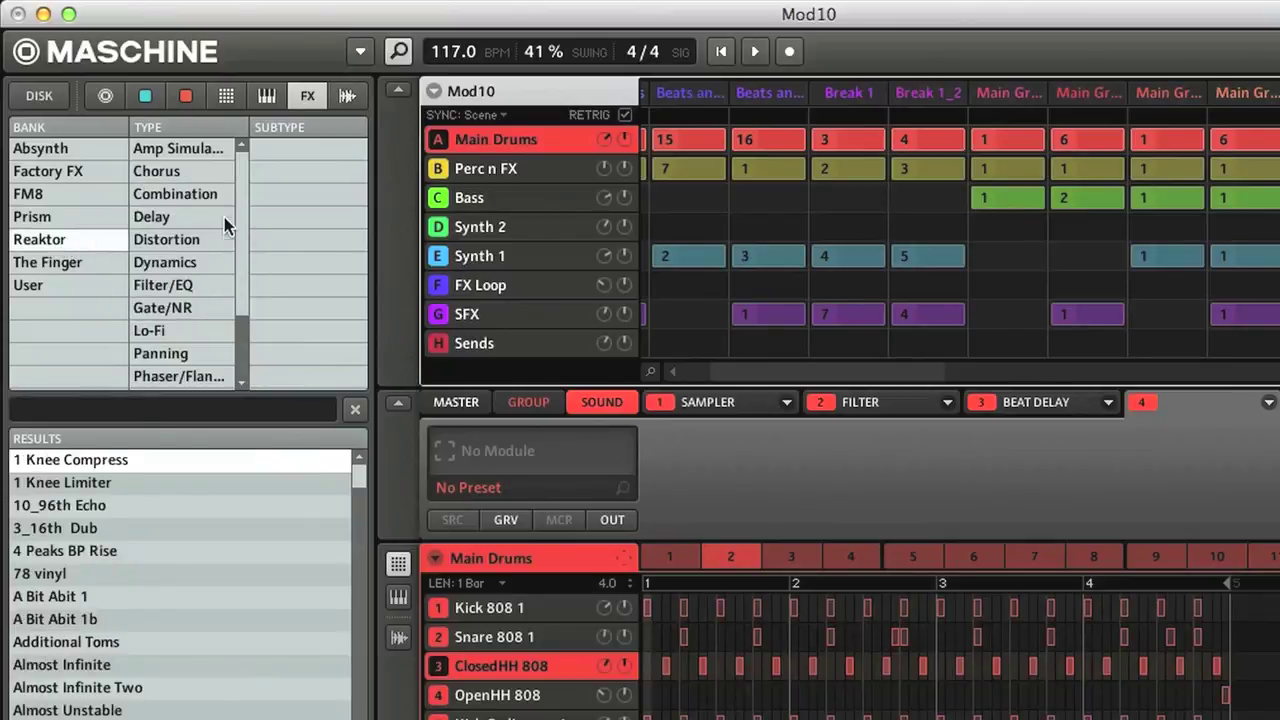
{"action": "left_click", "coordinate": [200, 194]}
{"action": "left_click", "coordinate": [97, 486]}
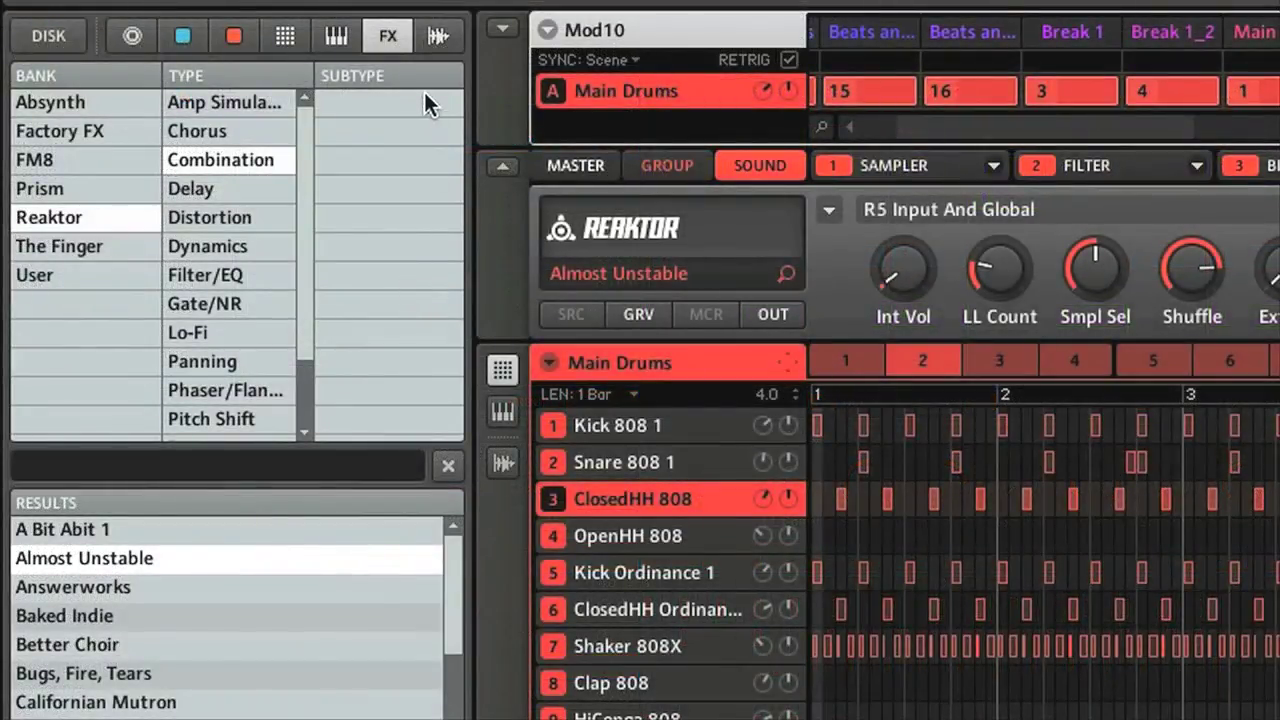
{"action": "left_click", "coordinate": [132, 38]}
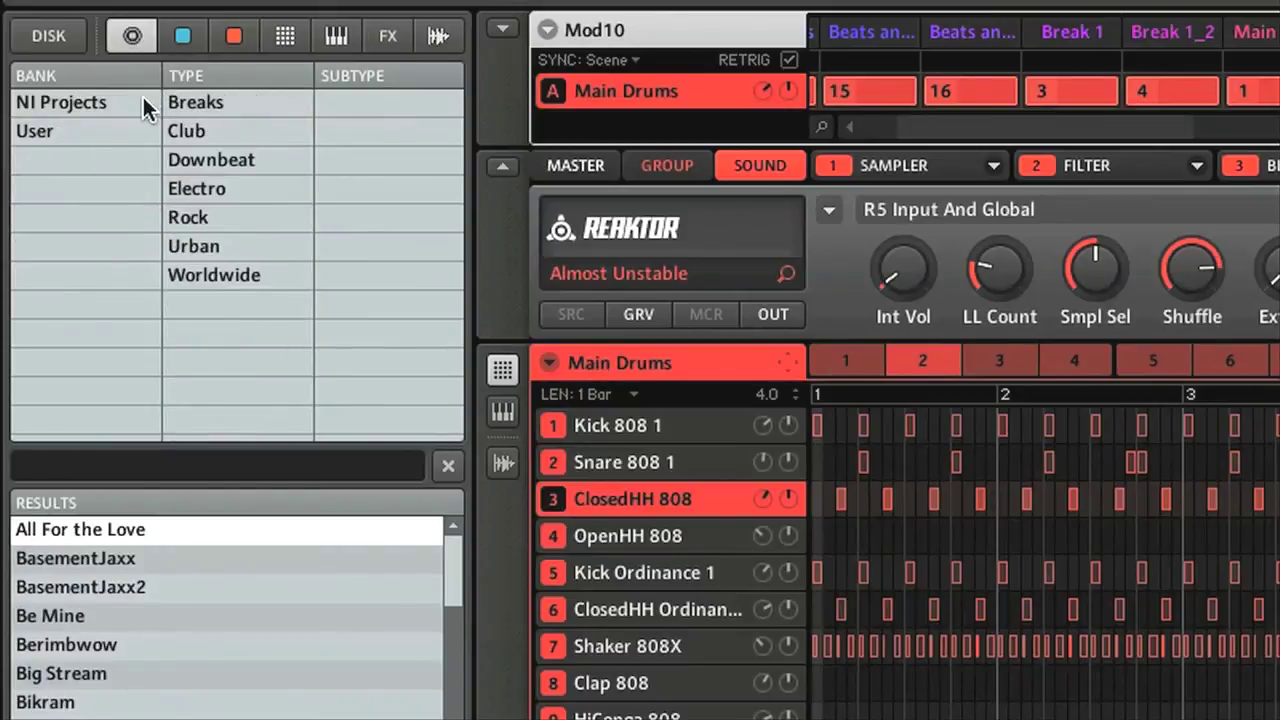
Step: Browse group kits, Bass and Brass instrument types and plug-in presets, ending on Loops/One-shots
{"action": "left_click", "coordinate": [190, 40]}
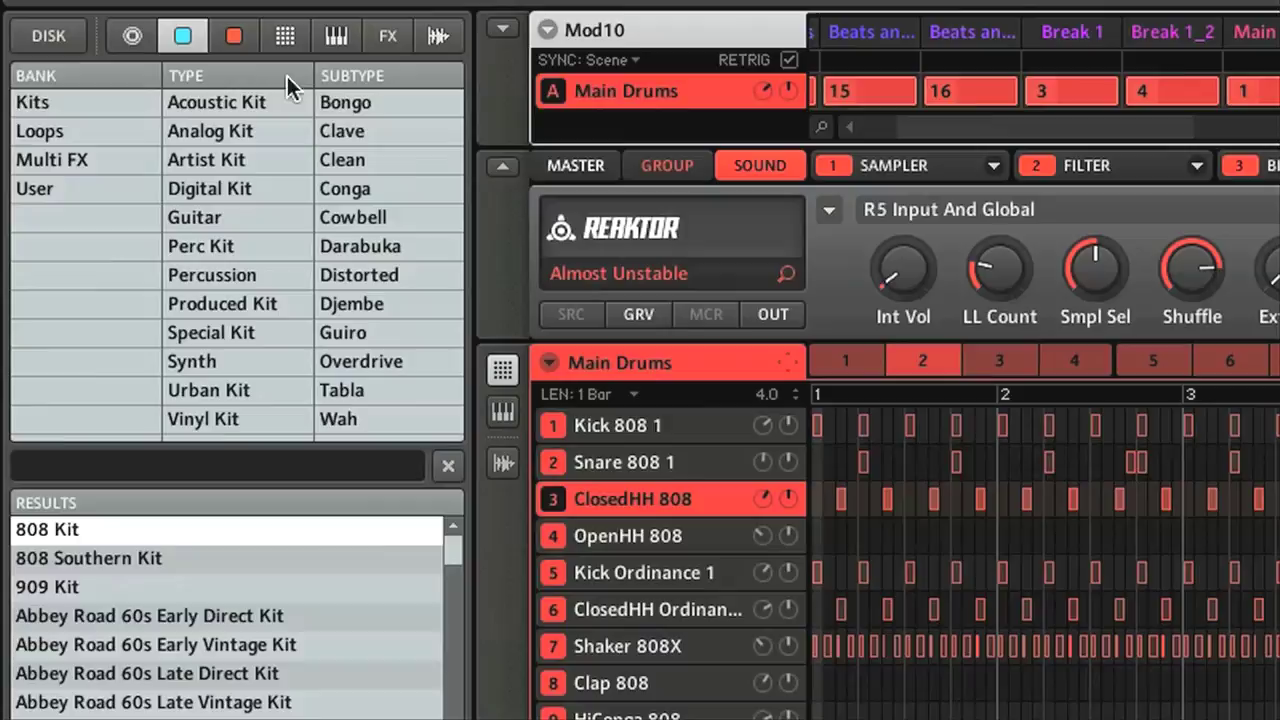
{"action": "left_click", "coordinate": [233, 40]}
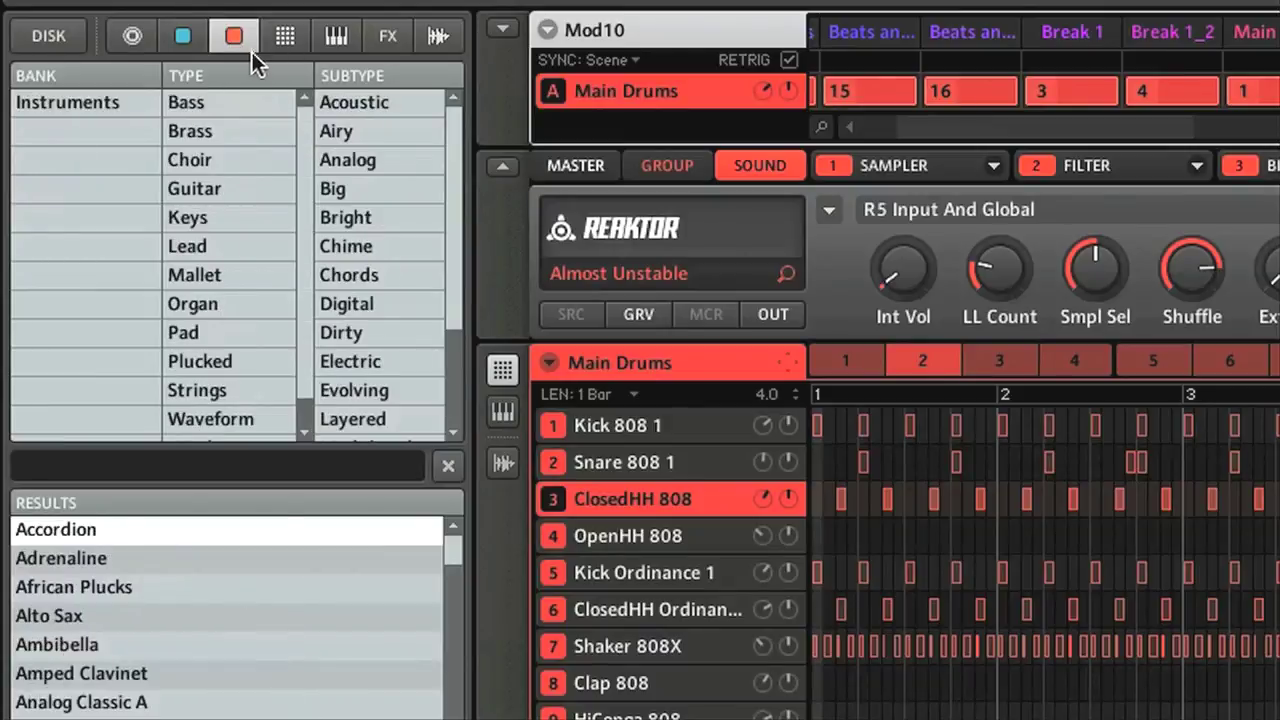
{"action": "left_click", "coordinate": [261, 103]}
{"action": "left_click", "coordinate": [241, 131]}
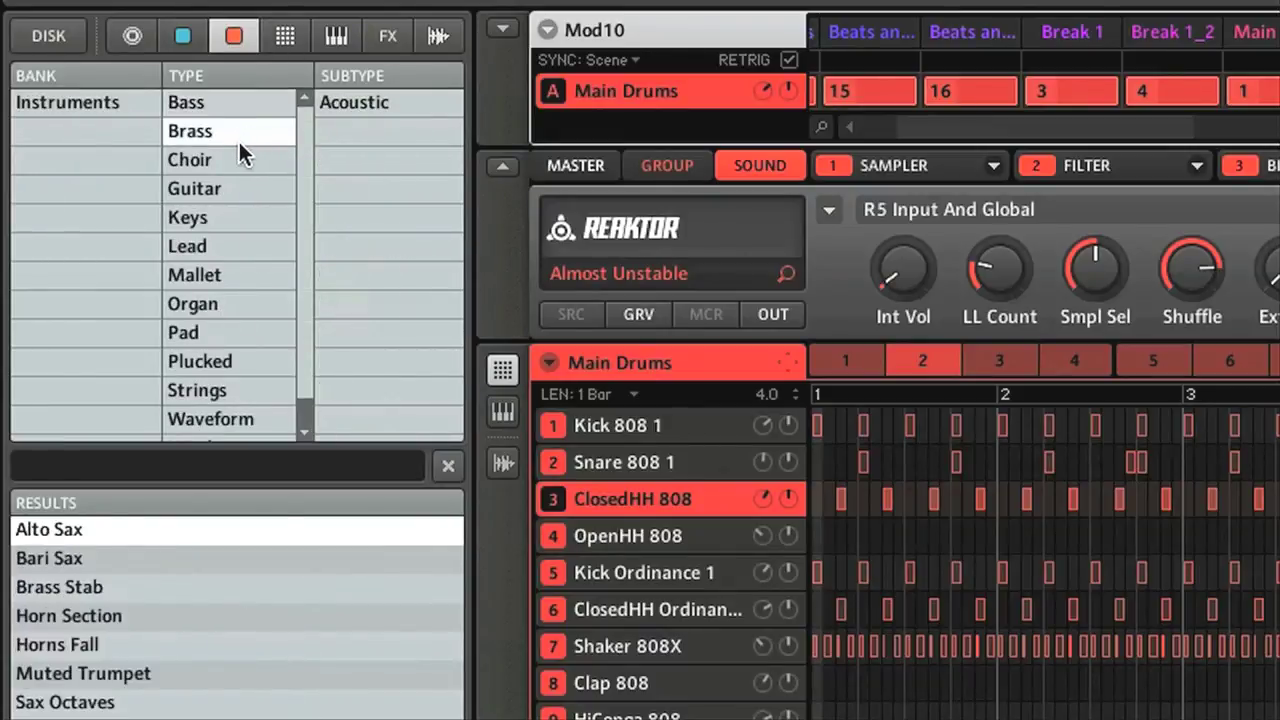
{"action": "left_click", "coordinate": [238, 136]}
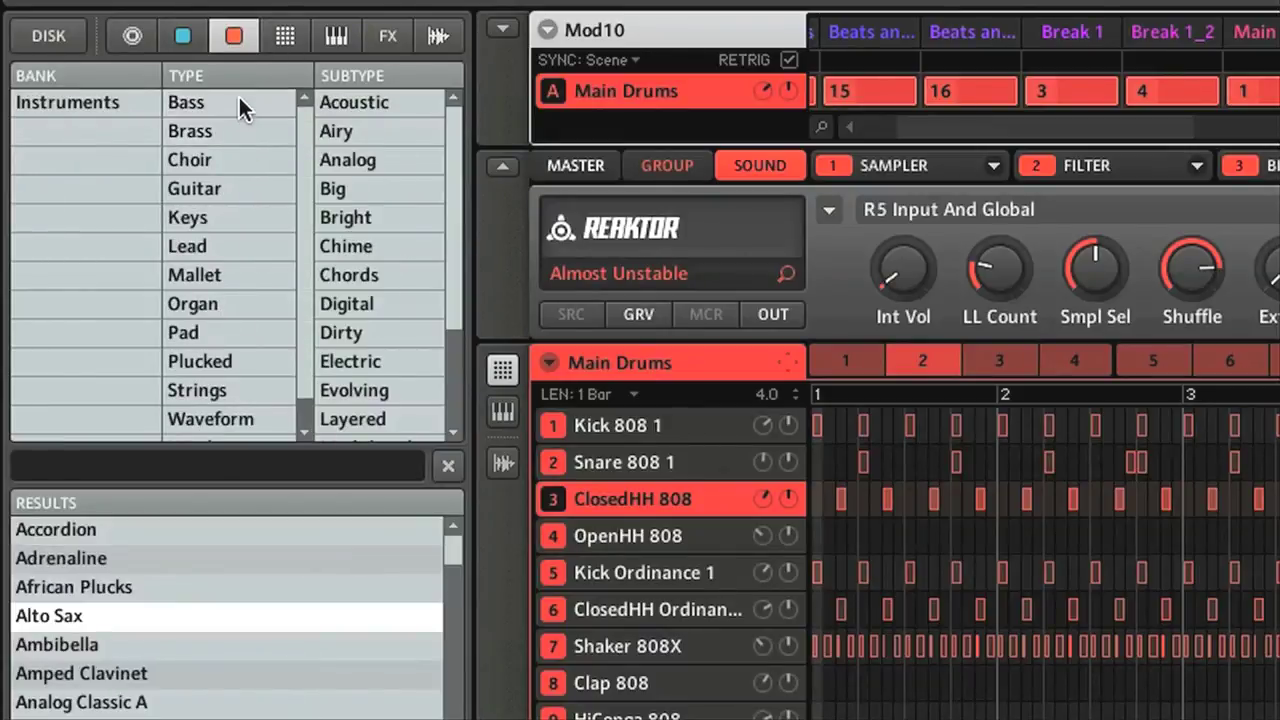
{"action": "left_click", "coordinate": [341, 37]}
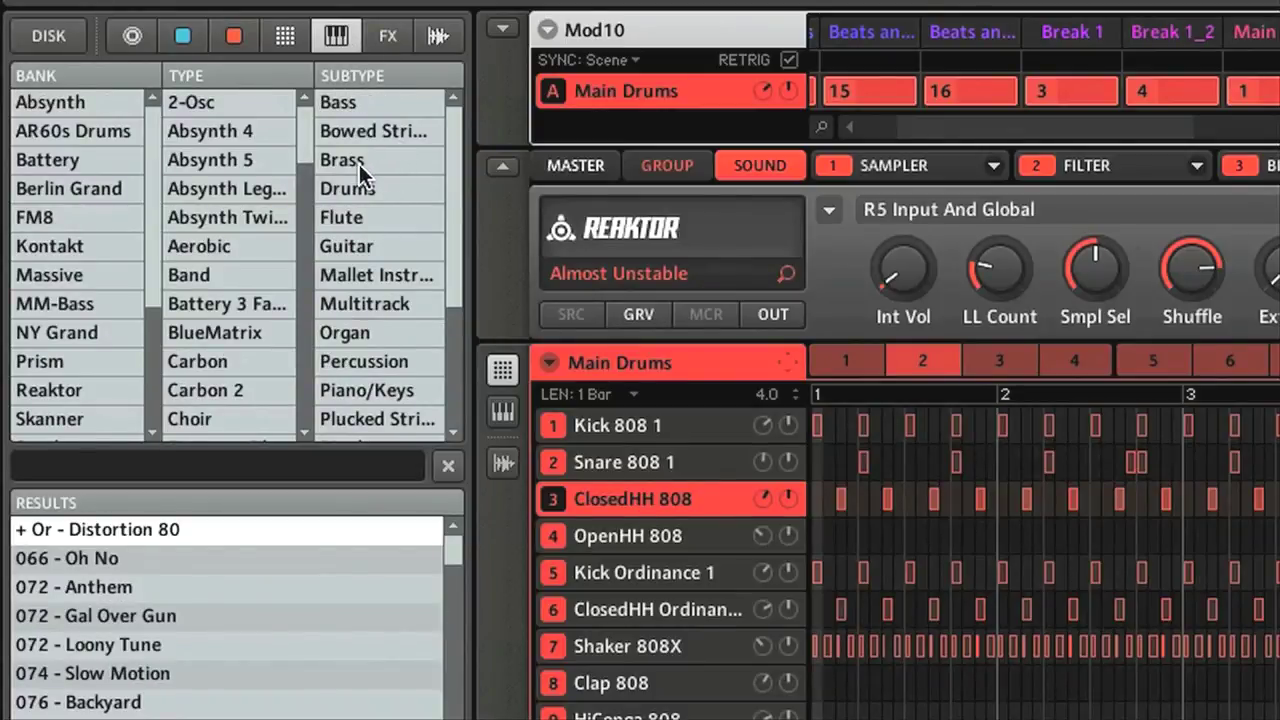
{"action": "left_click", "coordinate": [447, 38]}
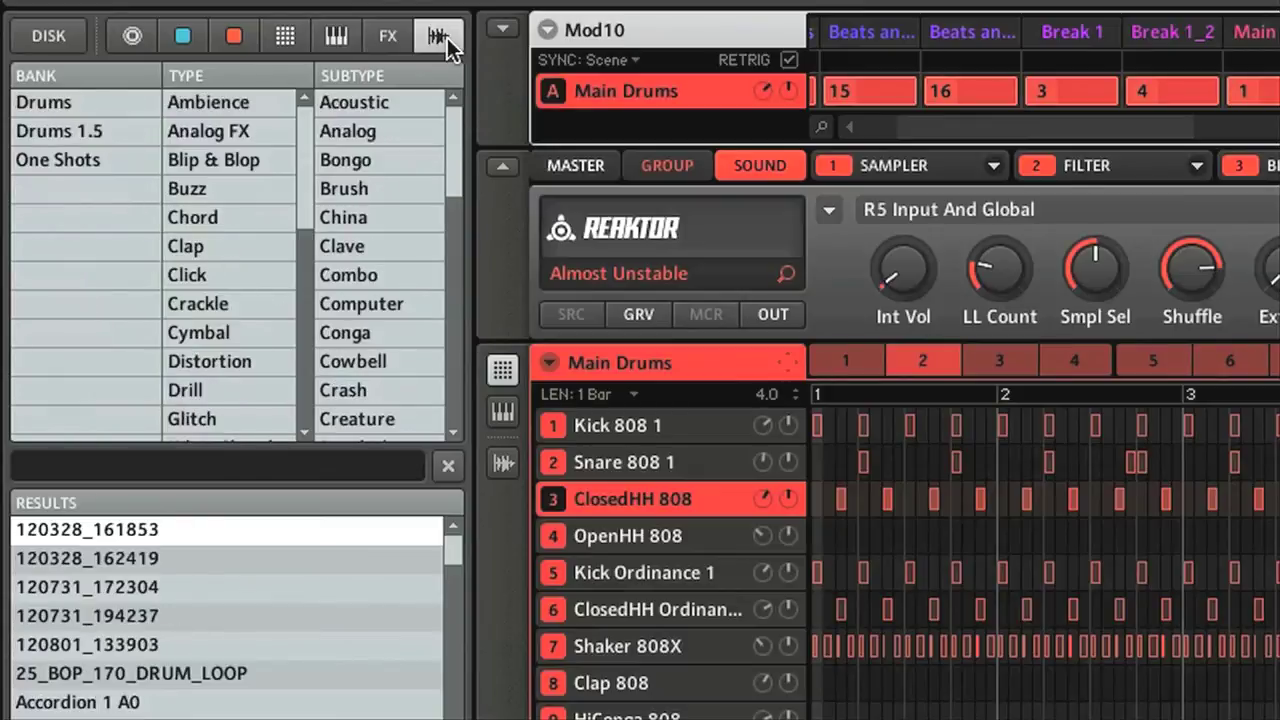
Step: Preview the Chord BeeHive one-shots, put Chord BeeHive 3 on Main Drums sound 1, and extend the vocal sample's end
{"action": "left_click", "coordinate": [95, 102]}
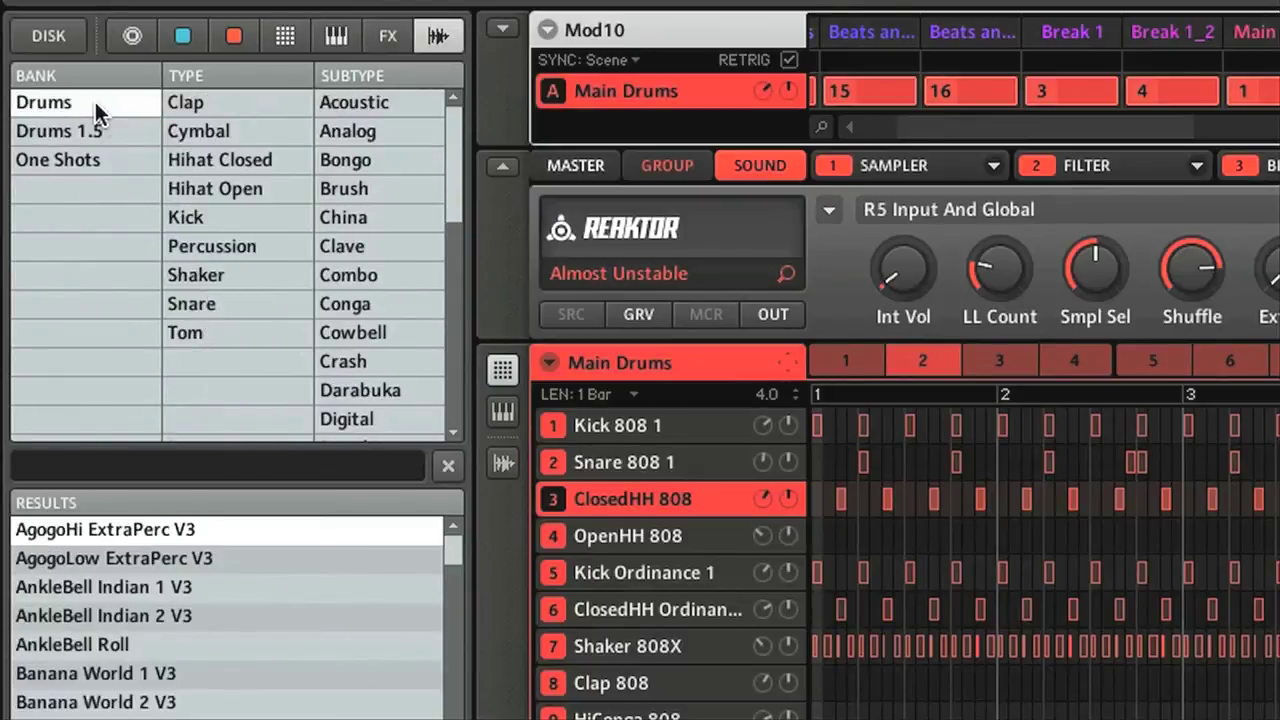
{"action": "left_click", "coordinate": [68, 161]}
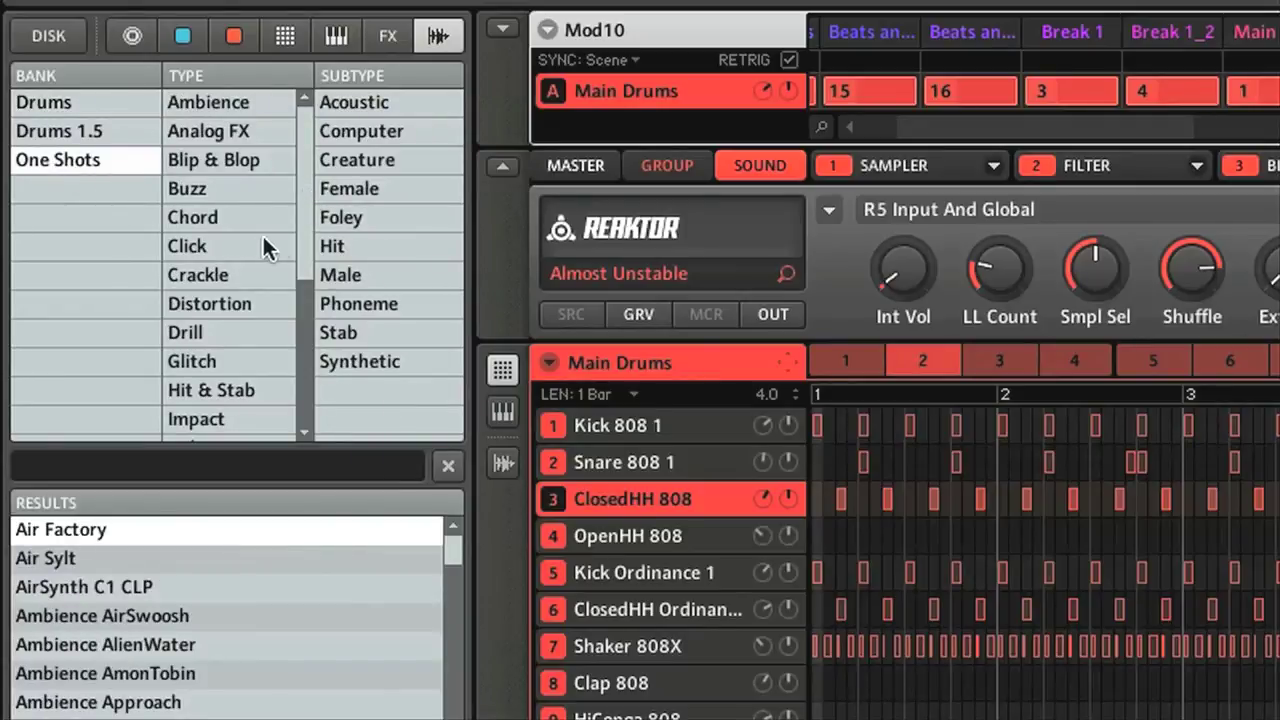
{"action": "left_click", "coordinate": [223, 219]}
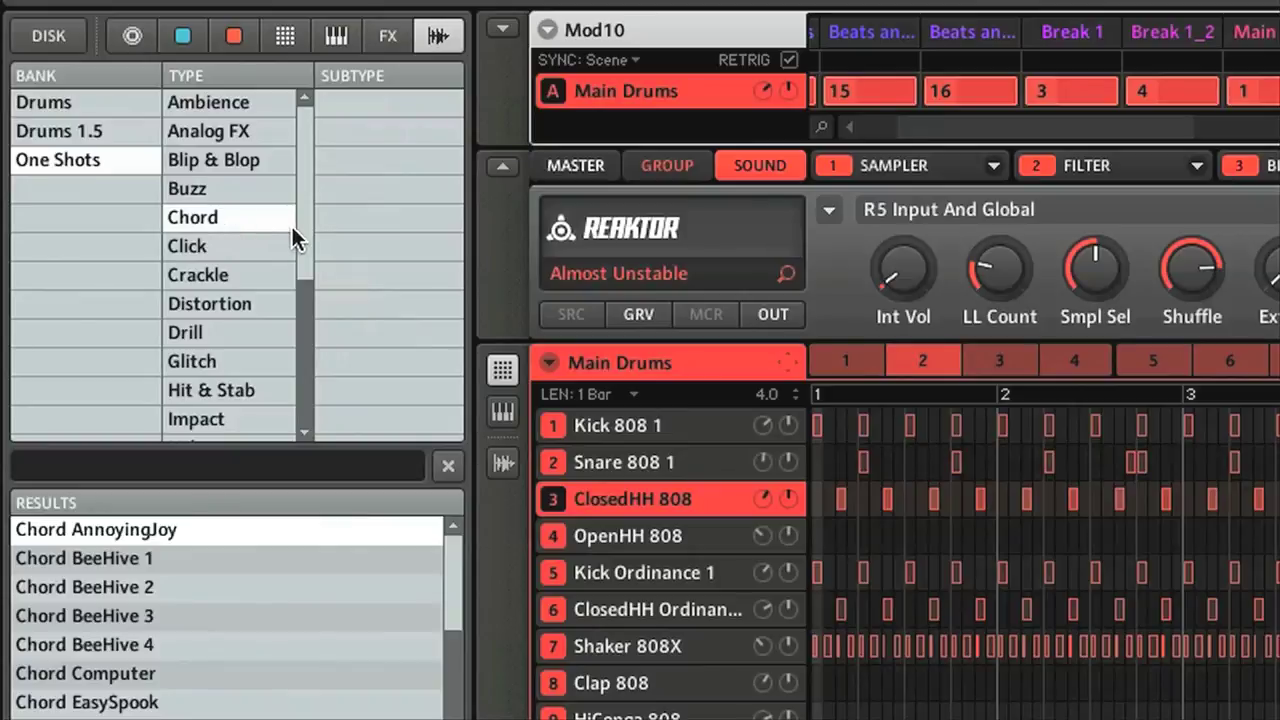
{"action": "left_click", "coordinate": [112, 556]}
{"action": "left_click", "coordinate": [106, 584]}
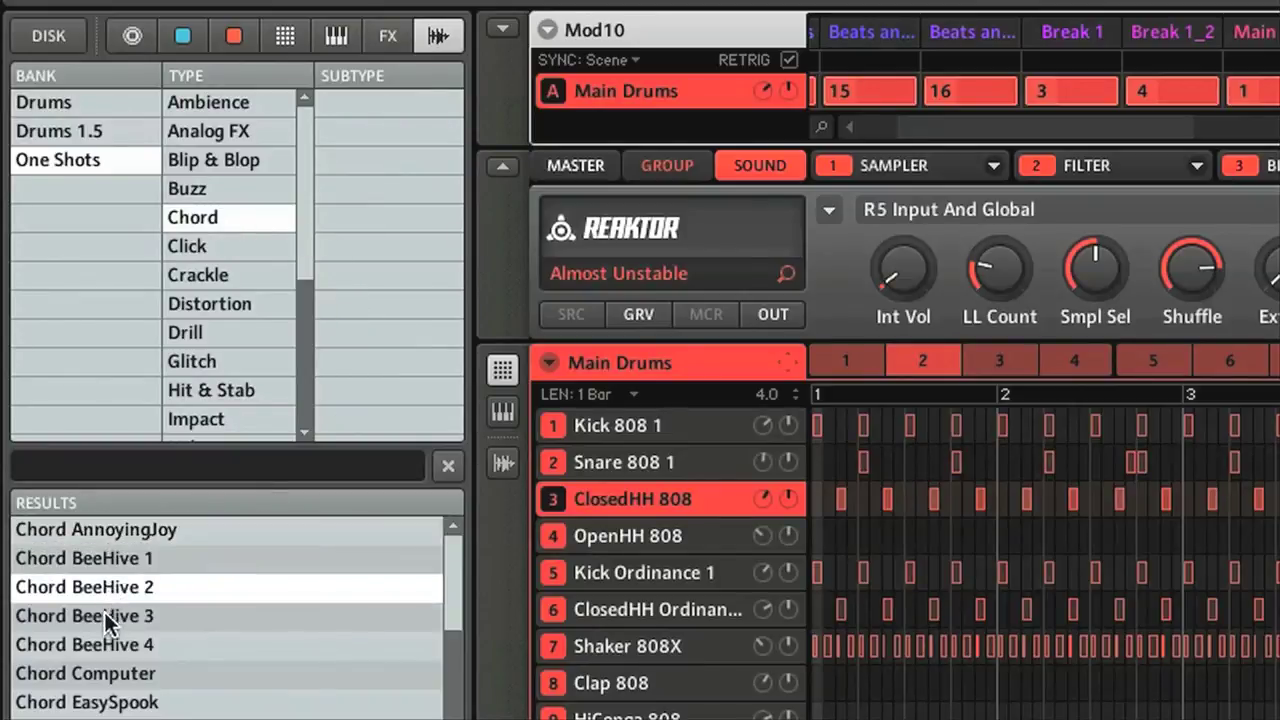
{"action": "left_click_drag", "start_coordinate": [104, 616], "coordinate": [682, 430]}
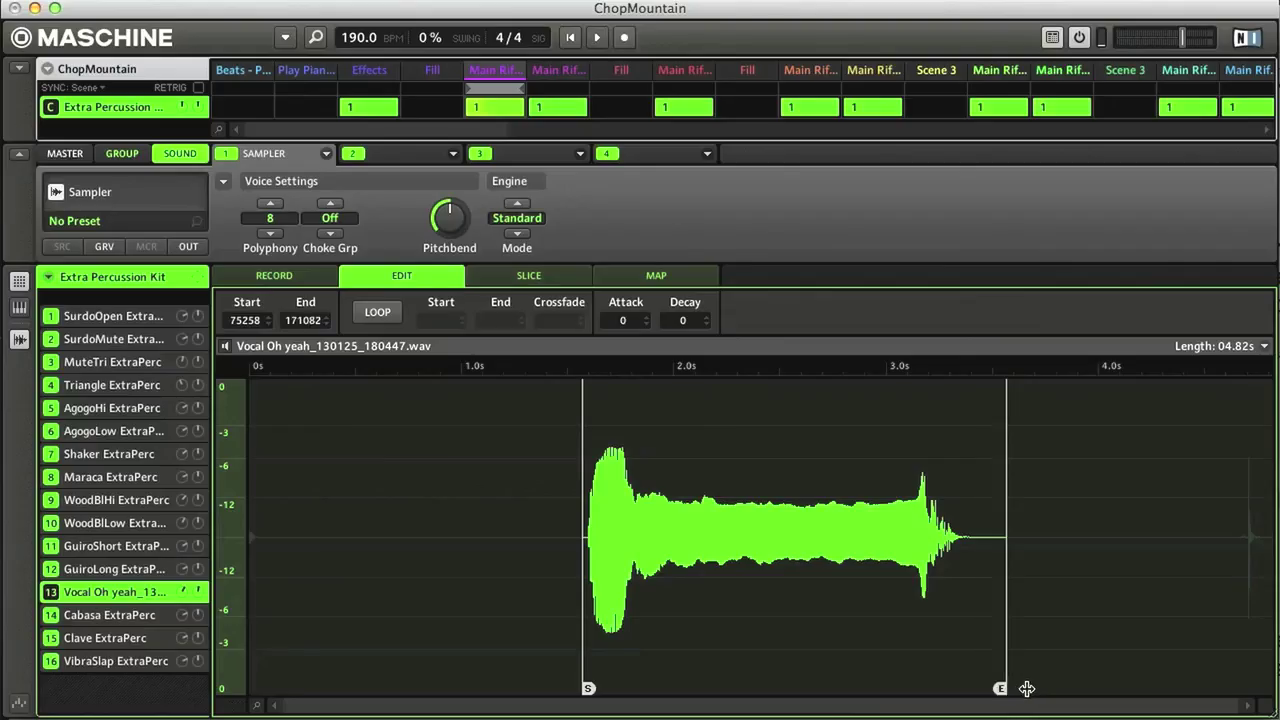
{"action": "mouse_move", "coordinate": [1006, 690]}
{"action": "left_mouse_down"}
{"action": "mouse_move", "coordinate": [1030, 700]}
{"action": "mouse_move", "coordinate": [966, 688]}
{"action": "left_mouse_up"}
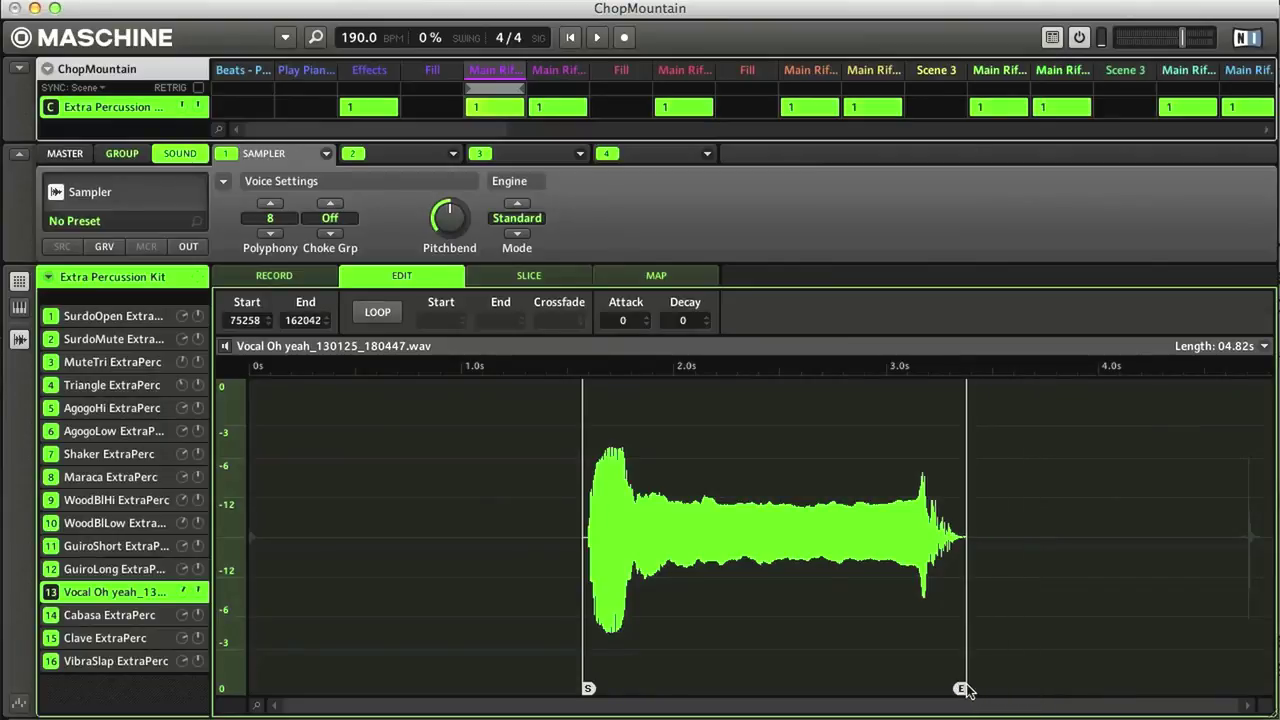
Step: Truncate the Vocal Oh yeah sample to a 1.80 s file, then go to the Record page
{"action": "left_click", "coordinate": [1265, 347]}
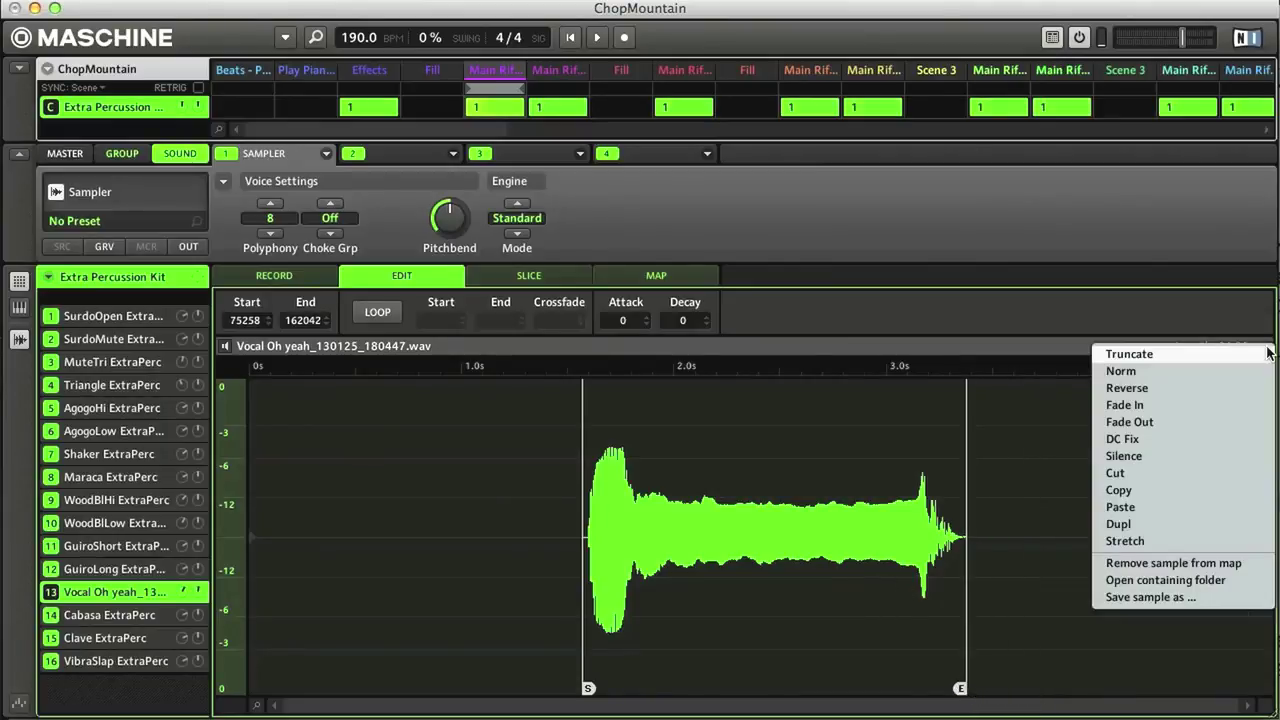
{"action": "left_click", "coordinate": [1160, 354]}
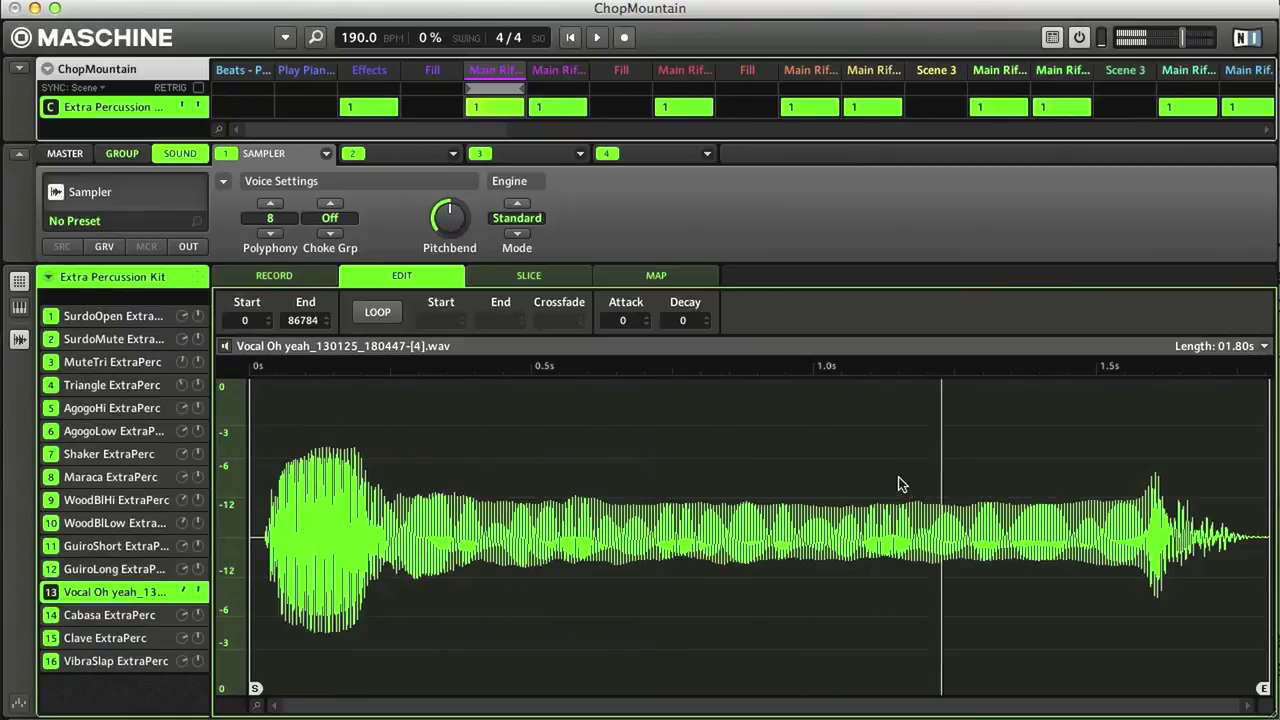
{"action": "left_click", "coordinate": [302, 281]}
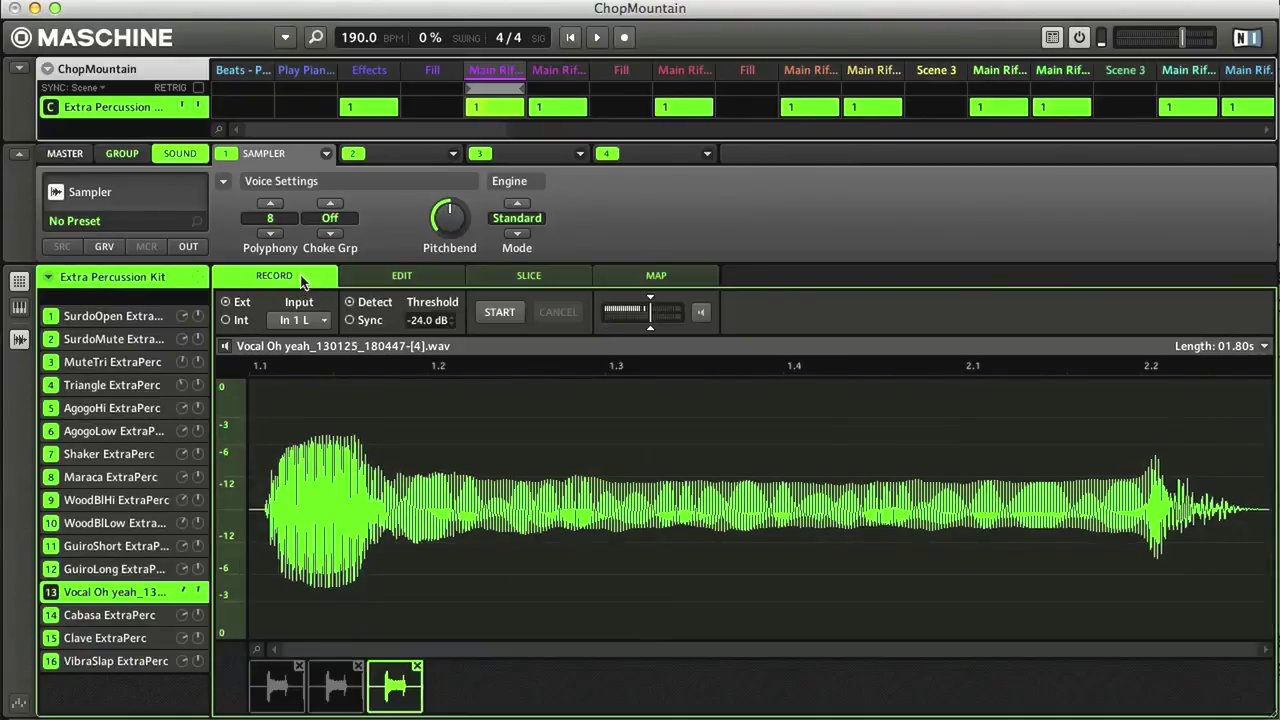
Step: Record a new 1.25-second take into the Vocal Oh yeah sound using START and STOP
{"action": "left_click", "coordinate": [497, 314]}
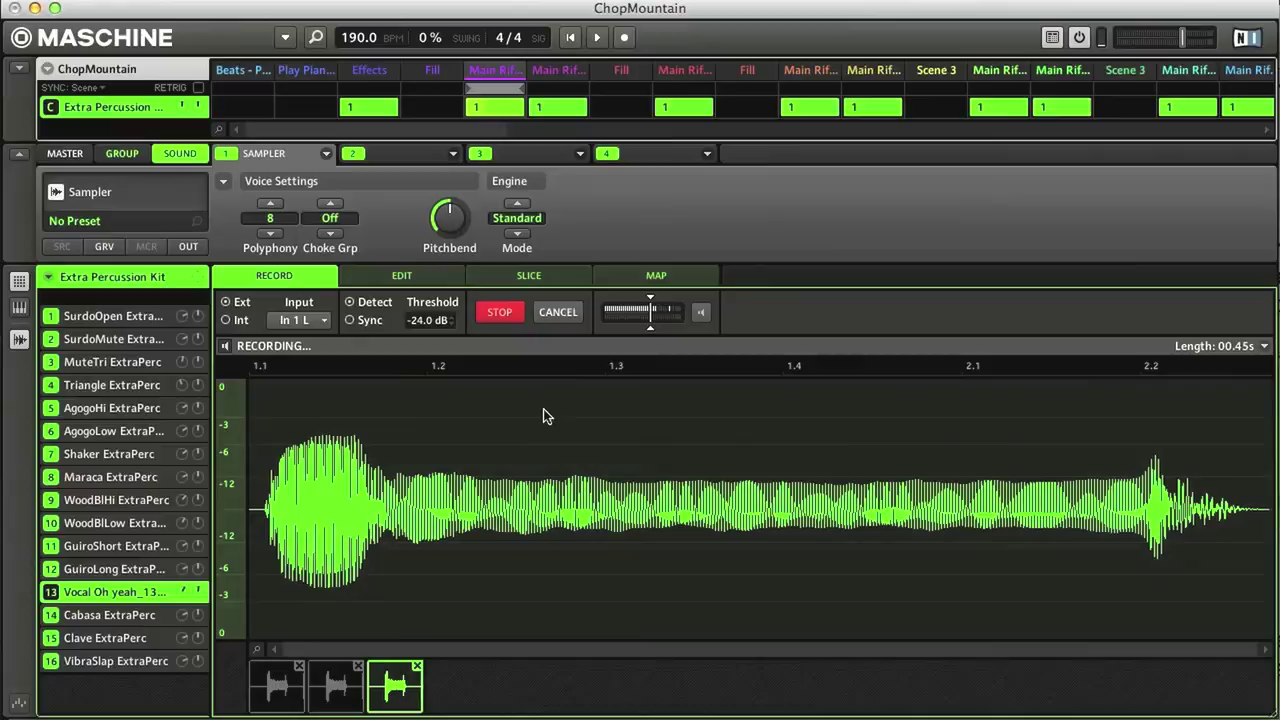
{"action": "left_click", "coordinate": [510, 314]}
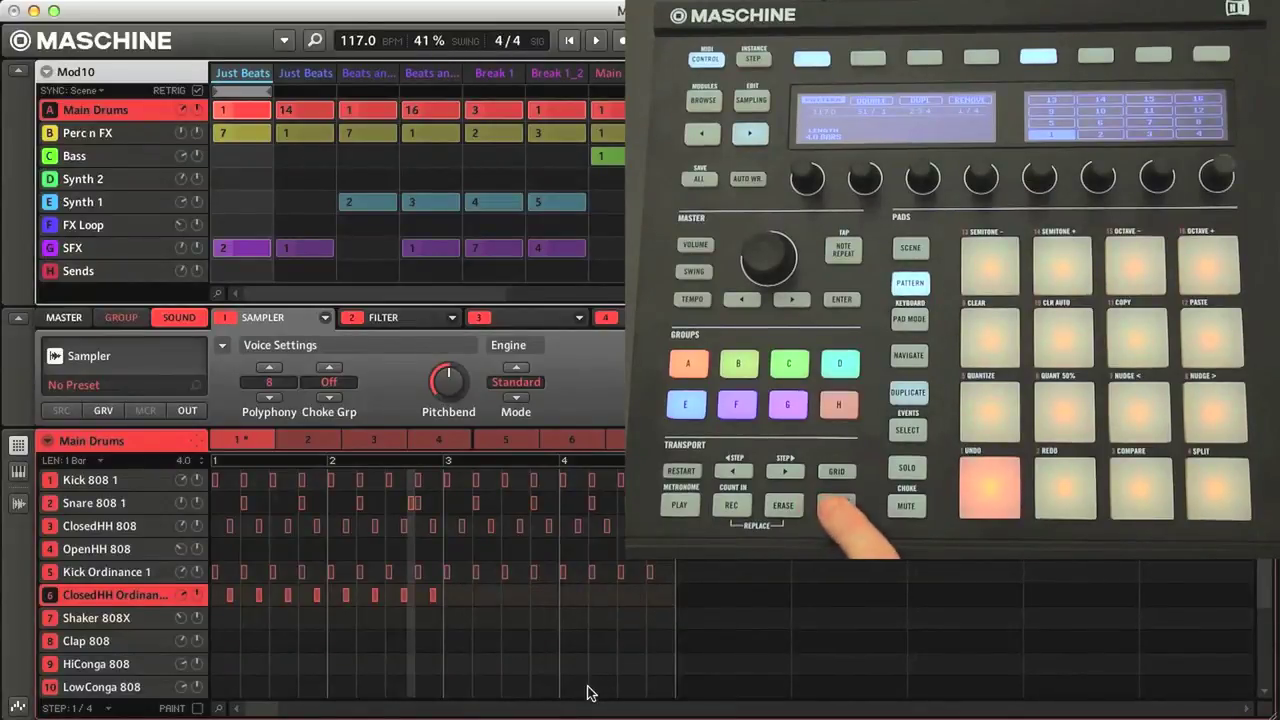
Step: Undo and redo the deletion of sound 6's closed hi-hat notes from bar 3 onward
{"action": "key", "text": "ctrl+z"}
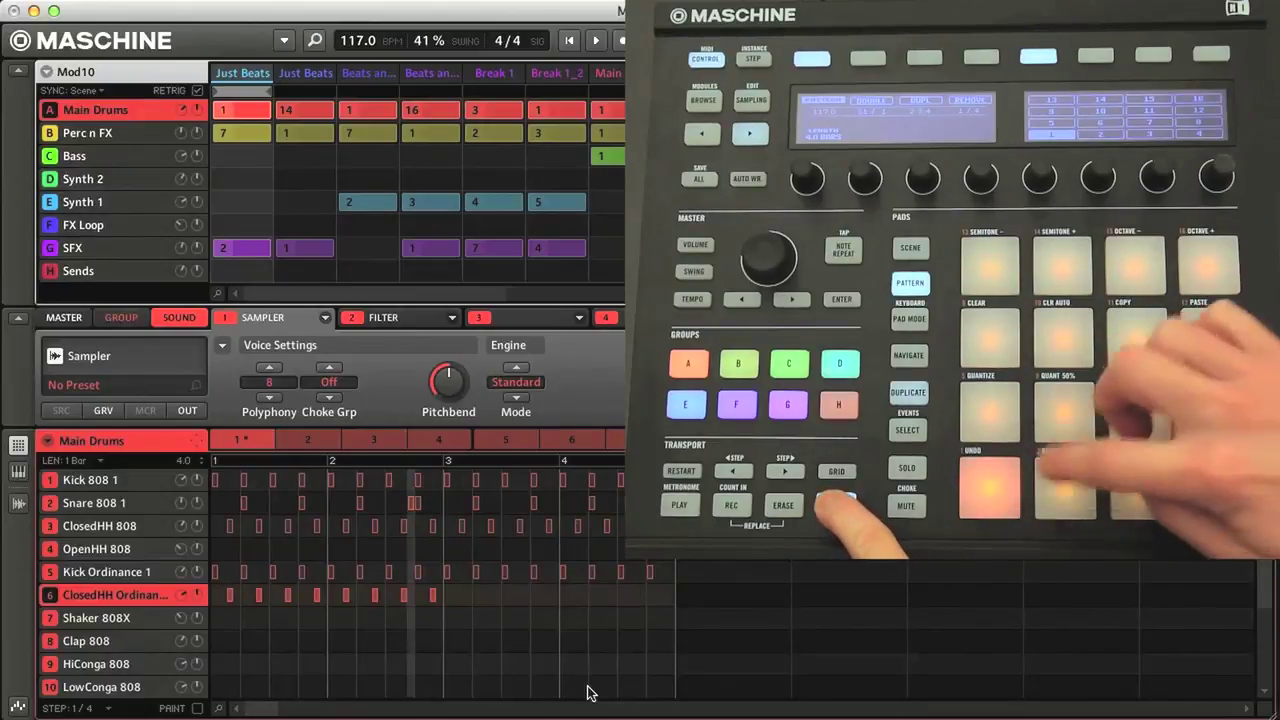
{"action": "key", "text": "ctrl+y"}
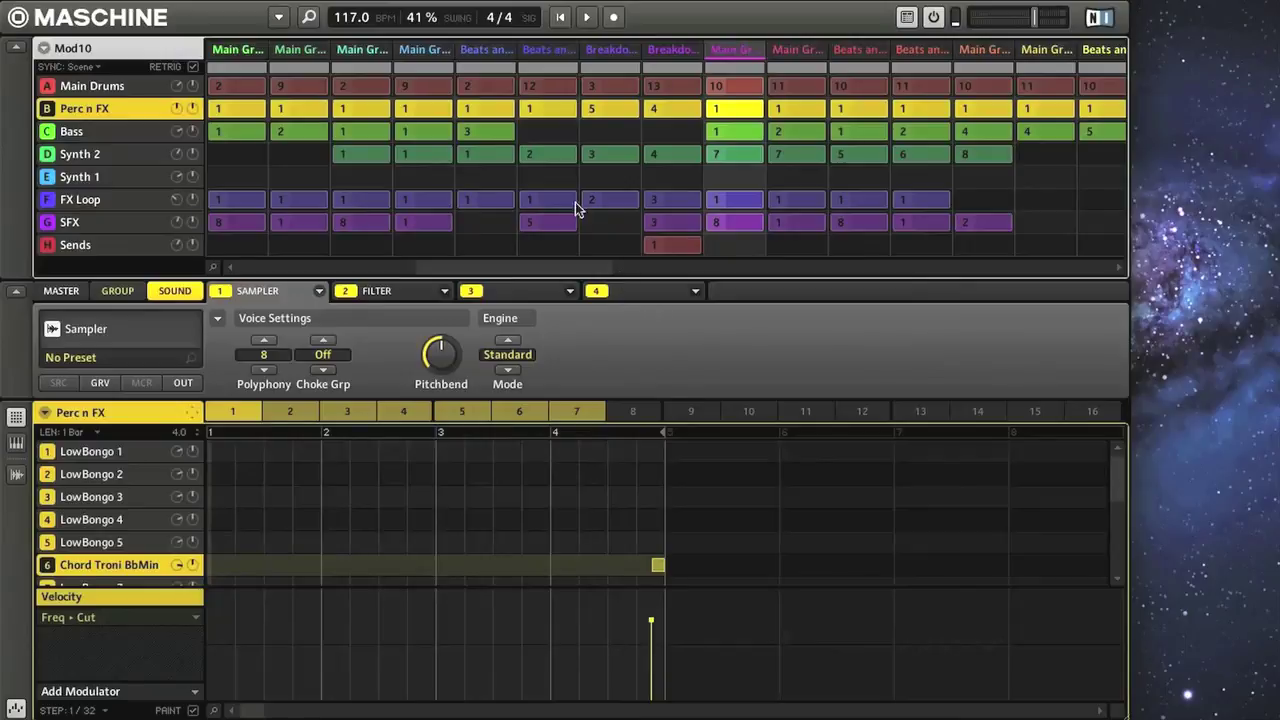
Step: Resize the Maschine window to Small, then back to Medium, from the View menu
{"action": "left_click", "coordinate": [281, 18]}
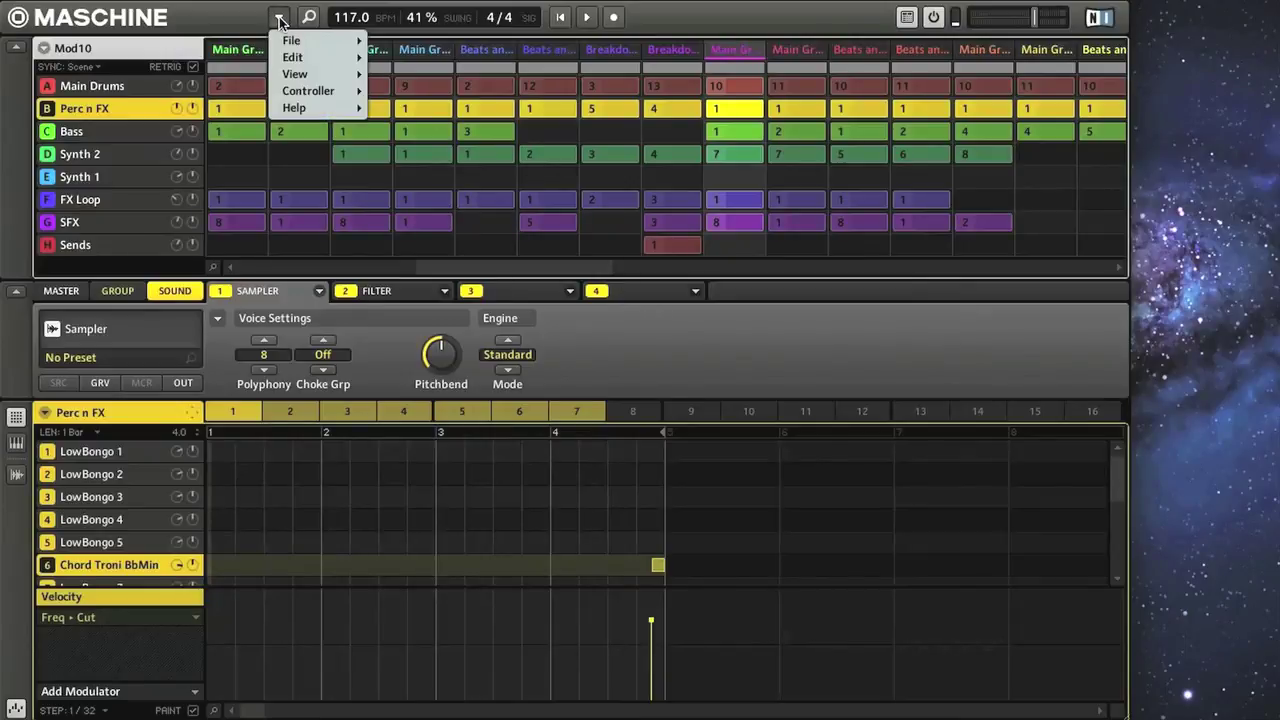
{"action": "mouse_move", "coordinate": [338, 76]}
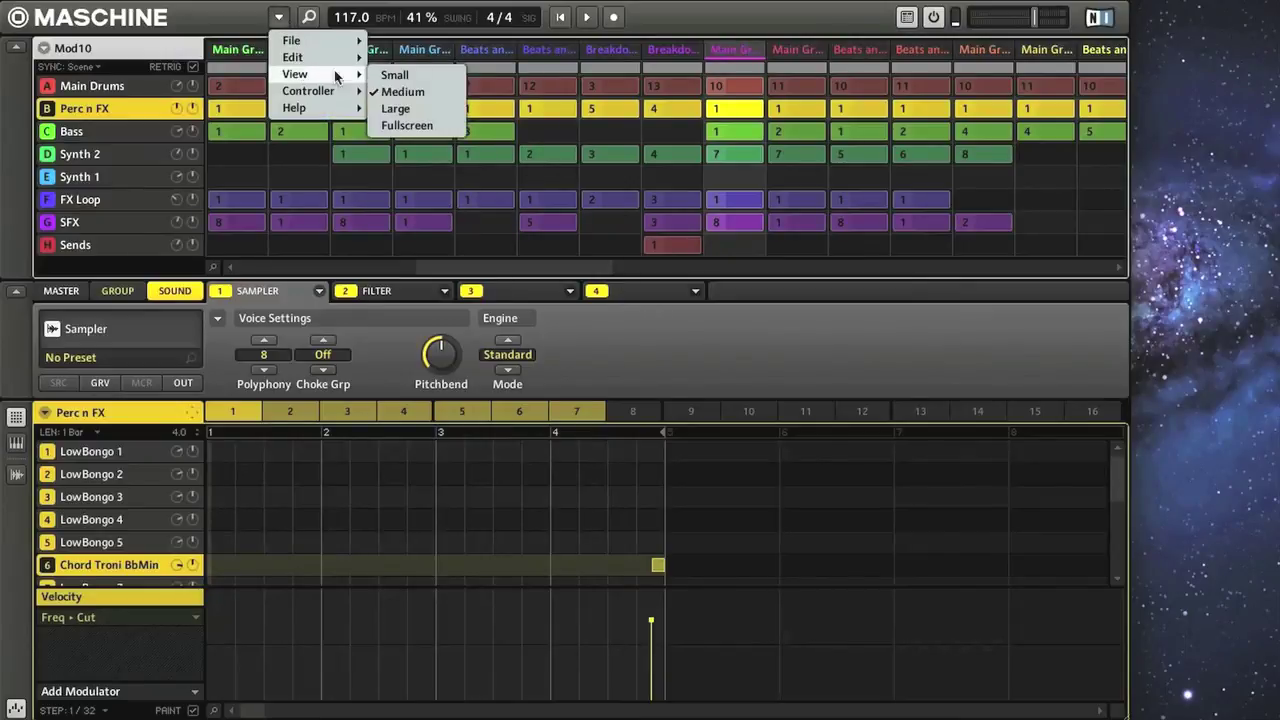
{"action": "left_click", "coordinate": [389, 82]}
{"action": "left_click", "coordinate": [281, 18]}
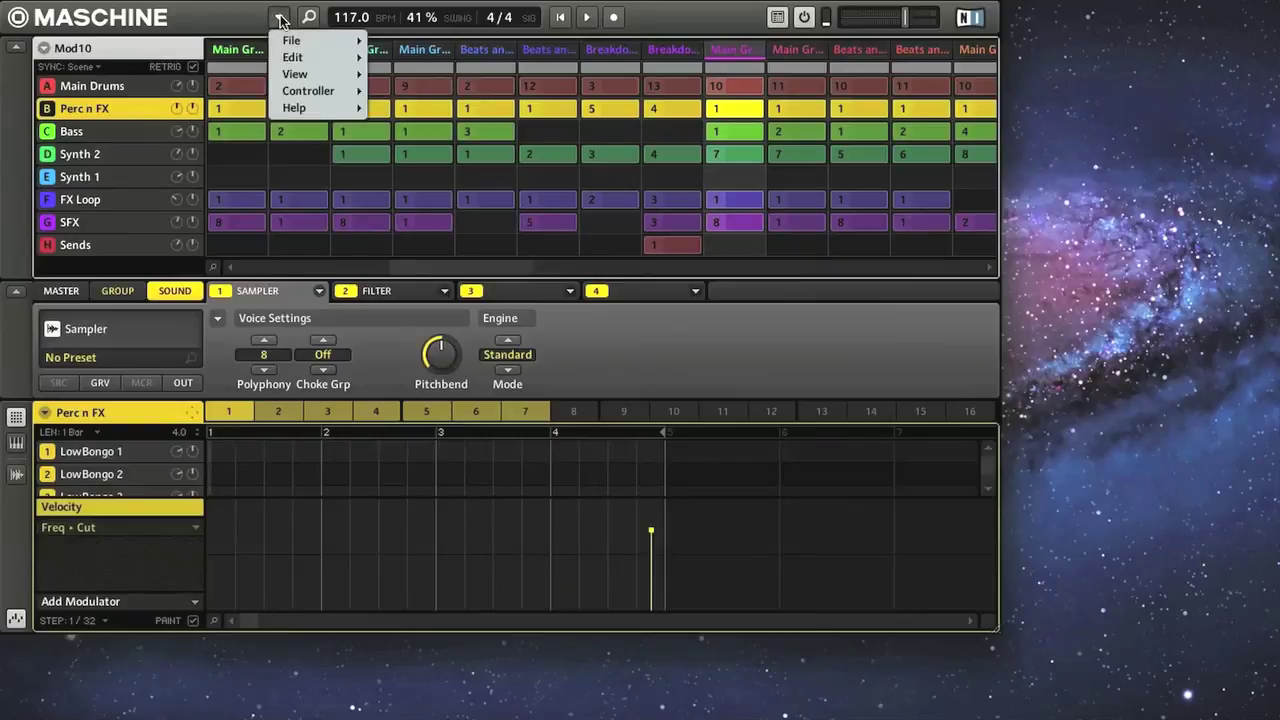
{"action": "mouse_move", "coordinate": [300, 74]}
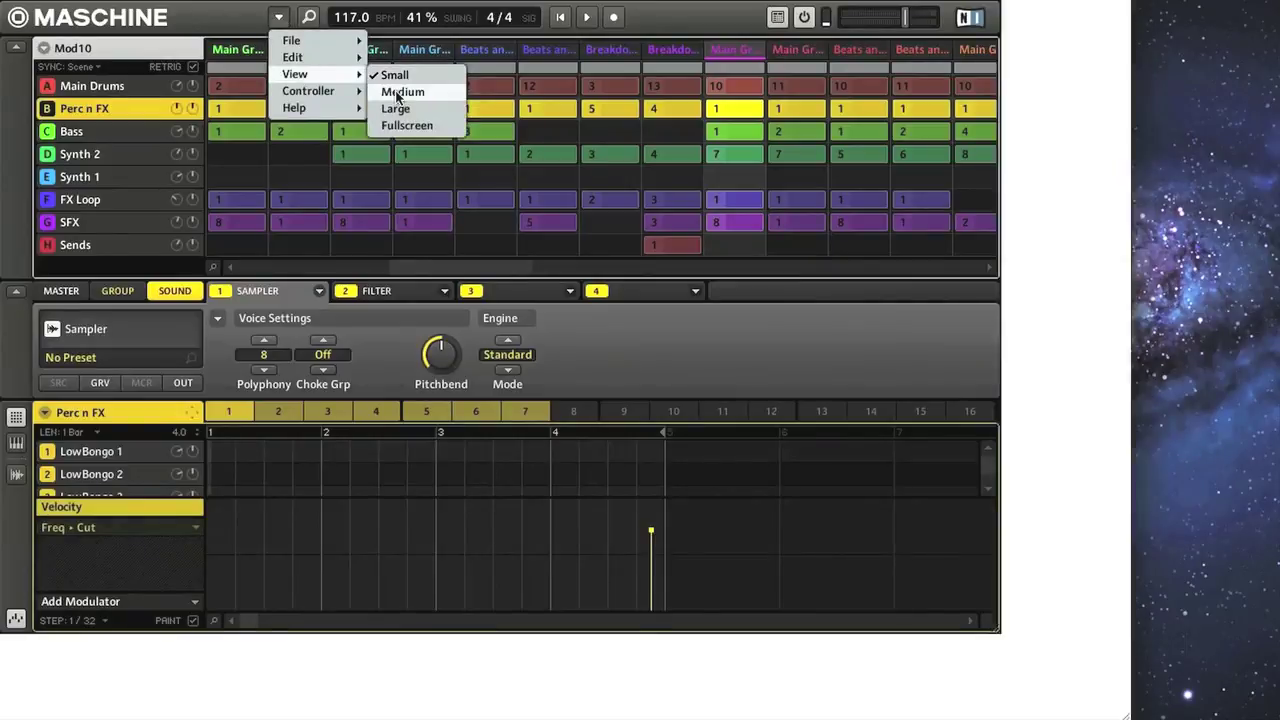
{"action": "left_click", "coordinate": [396, 92]}
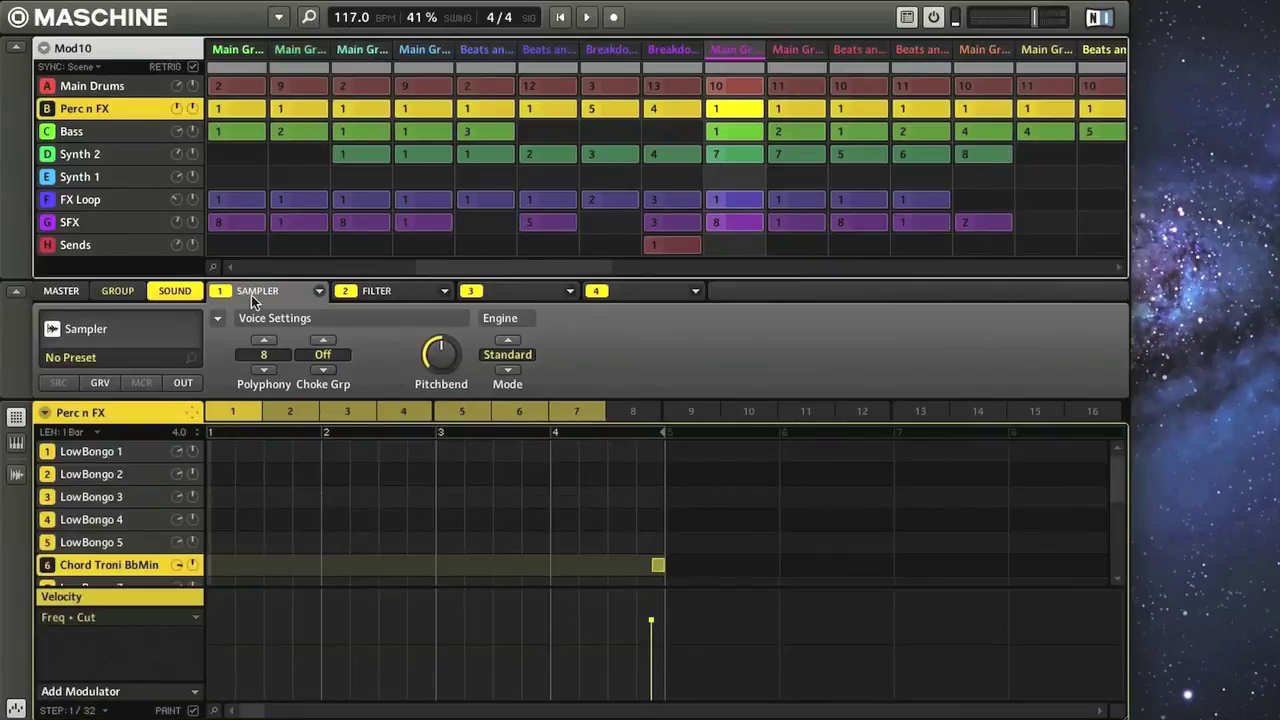
Step: Collapse the sound parameters and arranger, then expand the layout again
{"action": "left_click", "coordinate": [18, 293]}
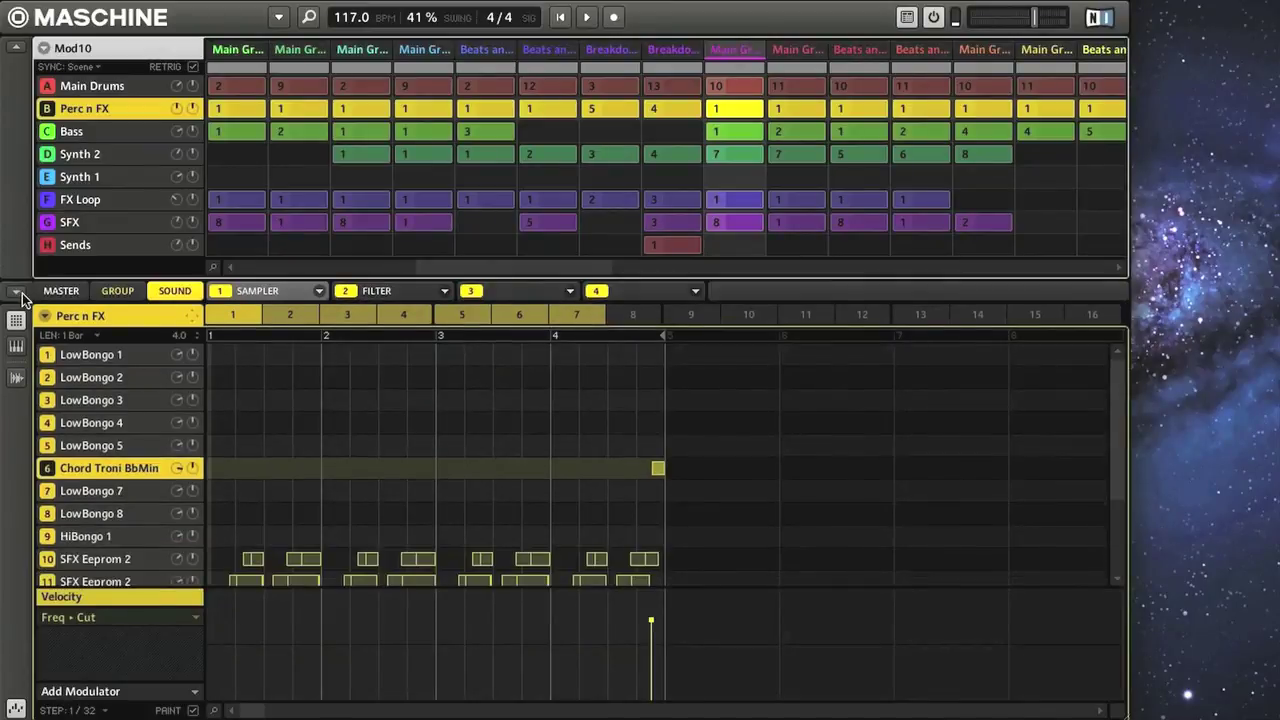
{"action": "left_click", "coordinate": [16, 50]}
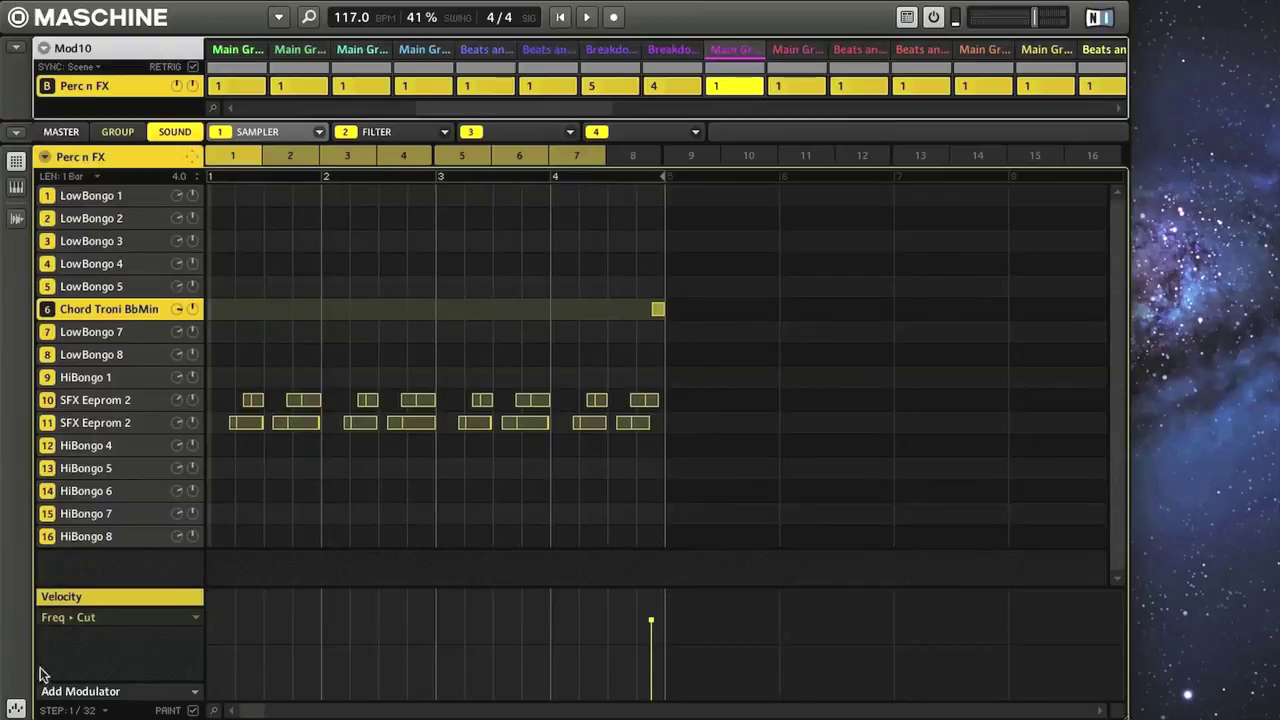
{"action": "left_click", "coordinate": [16, 708]}
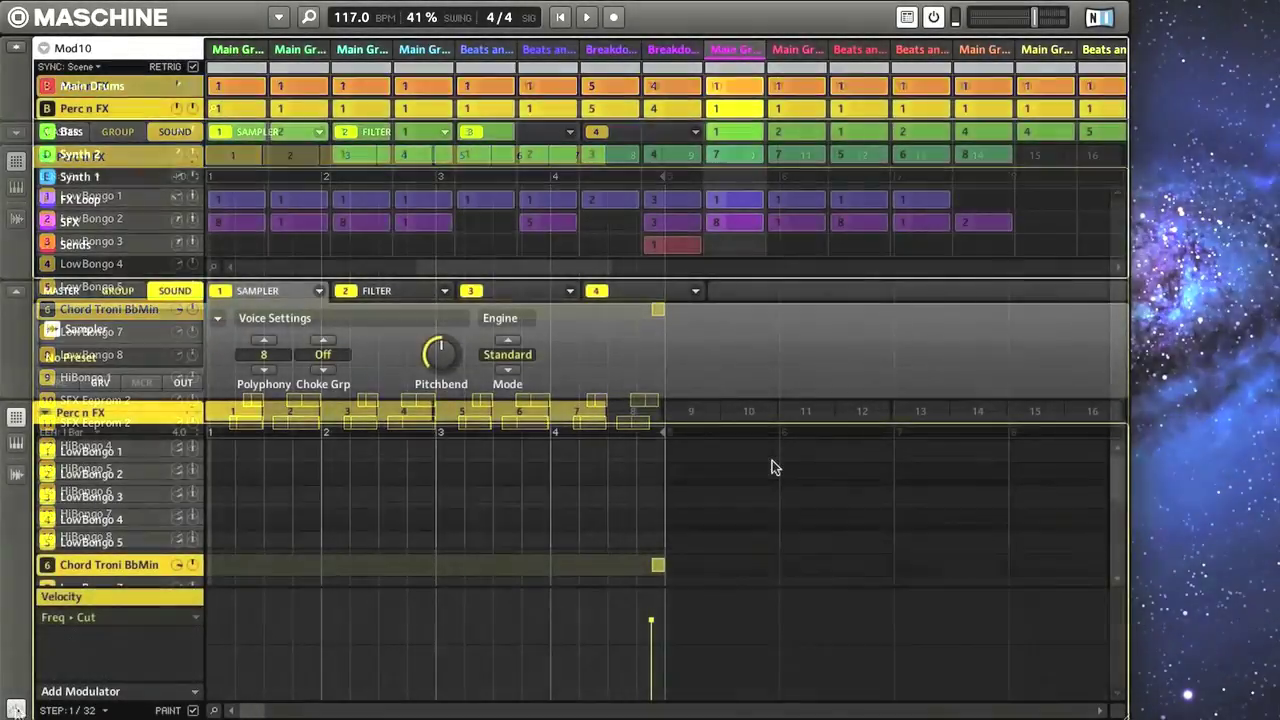